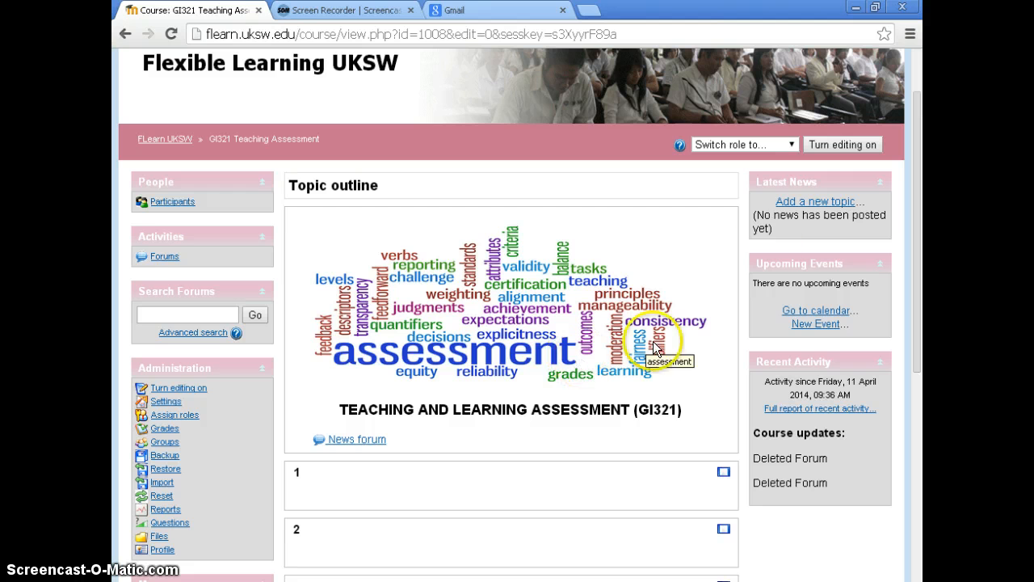
Turn on course editing and add a Forum activity to topic 1
click(842, 144)
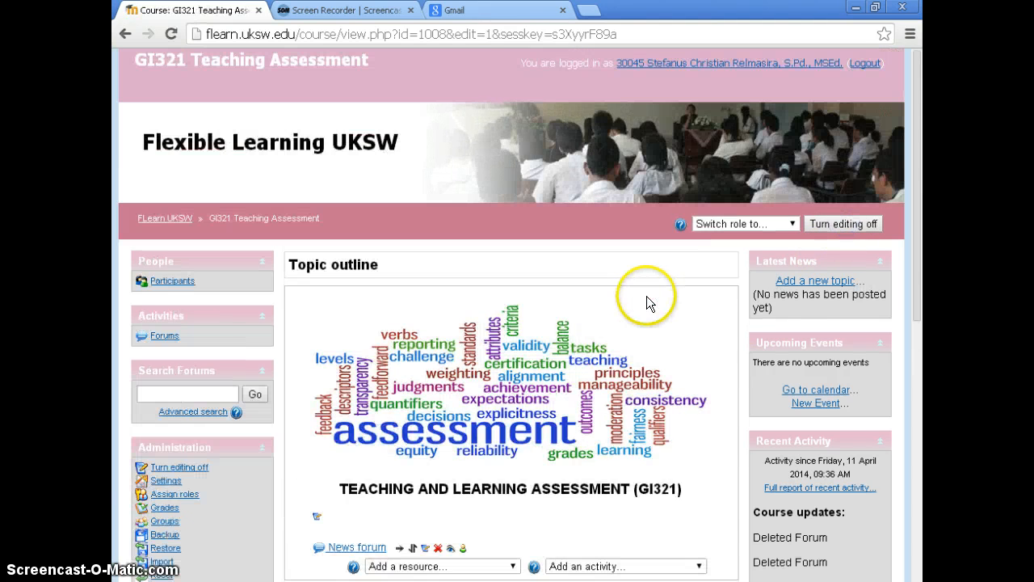
scroll(646, 296, down, 3)
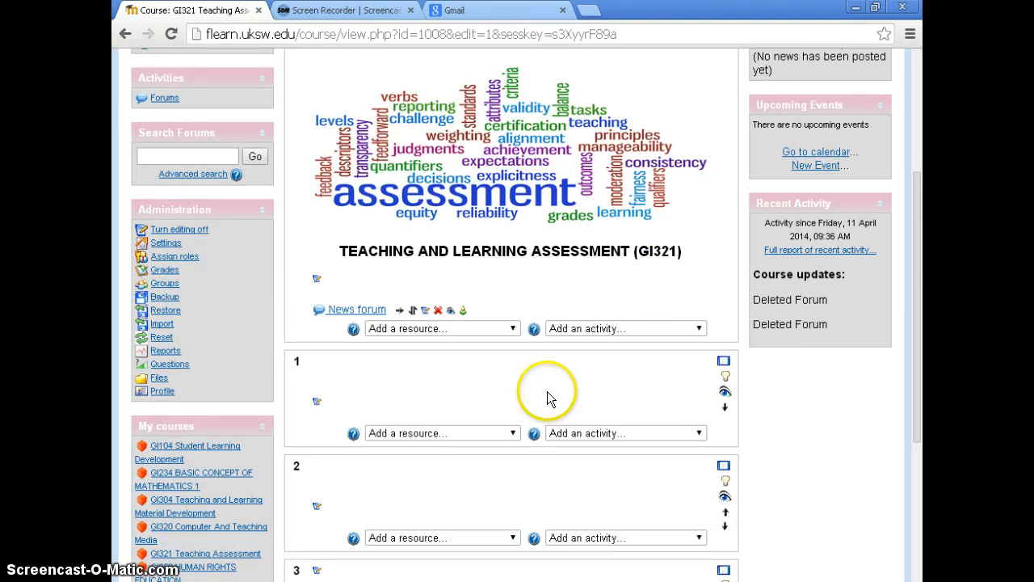
click(619, 433)
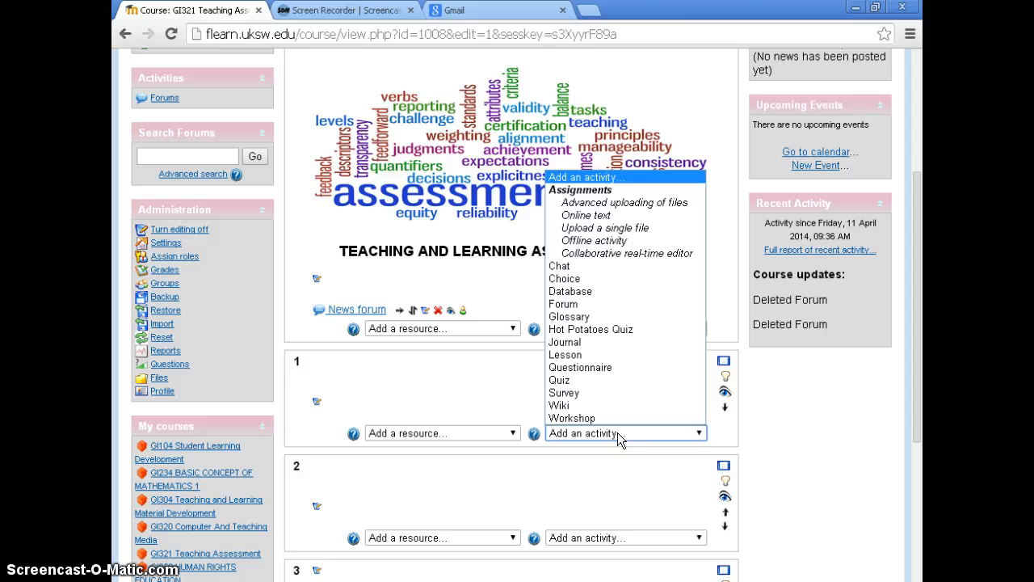
click(576, 304)
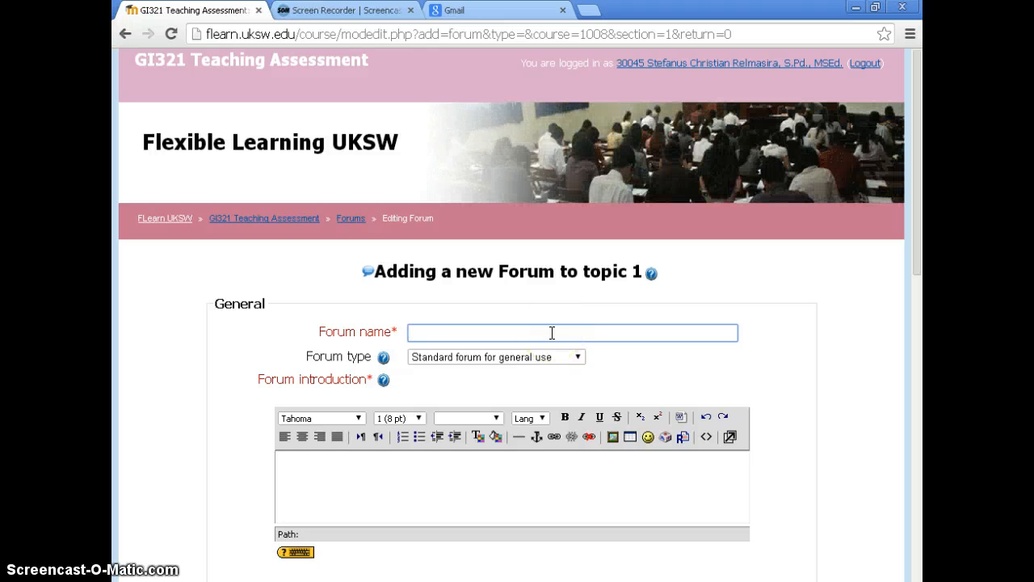
Name the new forum "Forum Diskusi 1"
text(Forum)
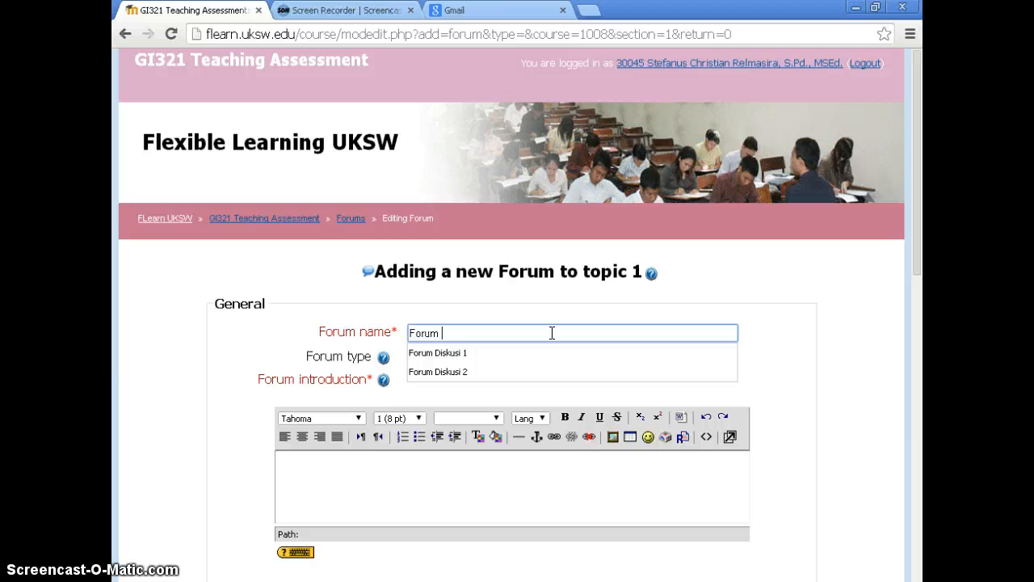
text( Diskusi 1)
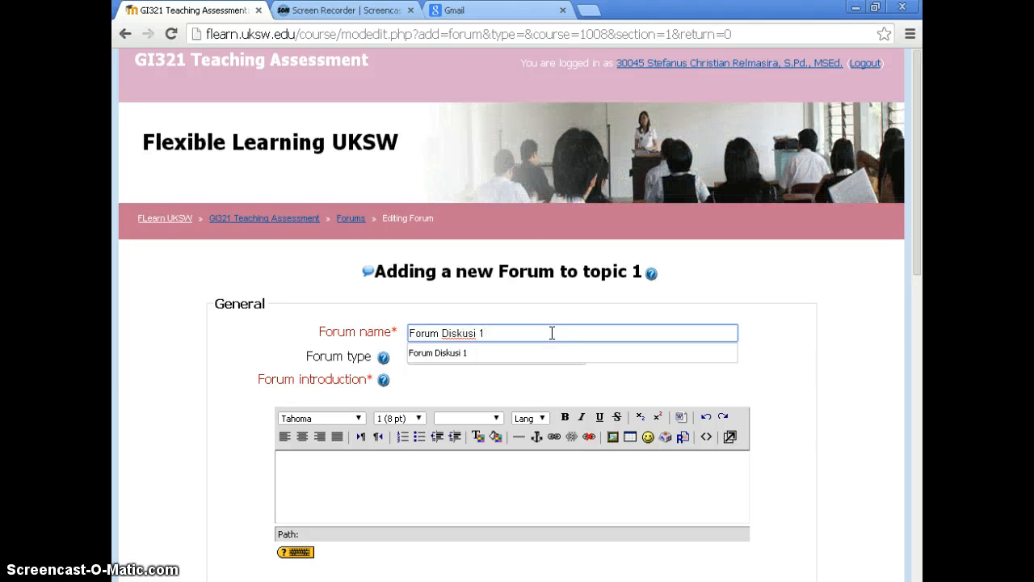
click(443, 353)
click(392, 473)
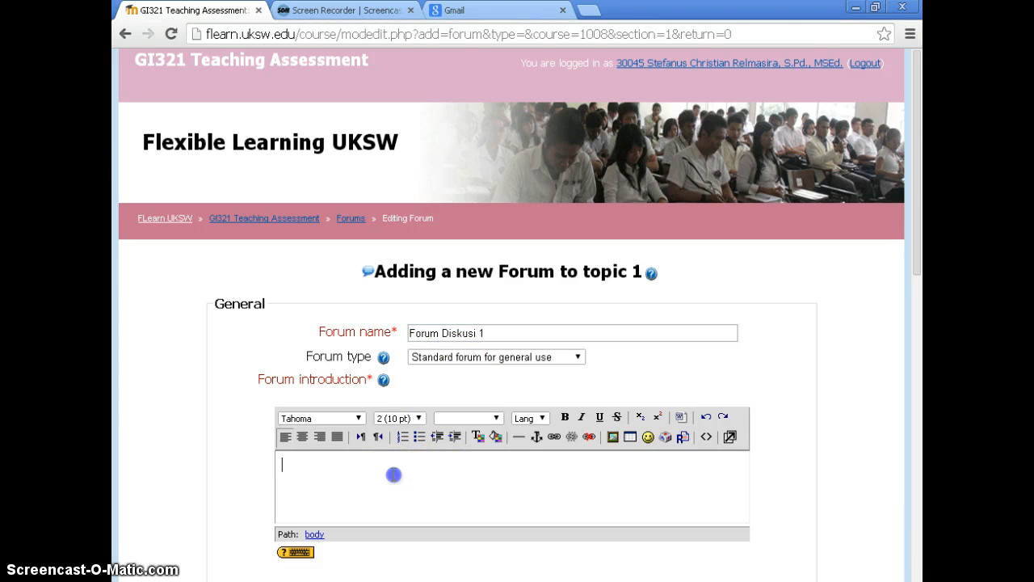
Review the available forum types and choose "Standard forum for general use"
click(453, 357)
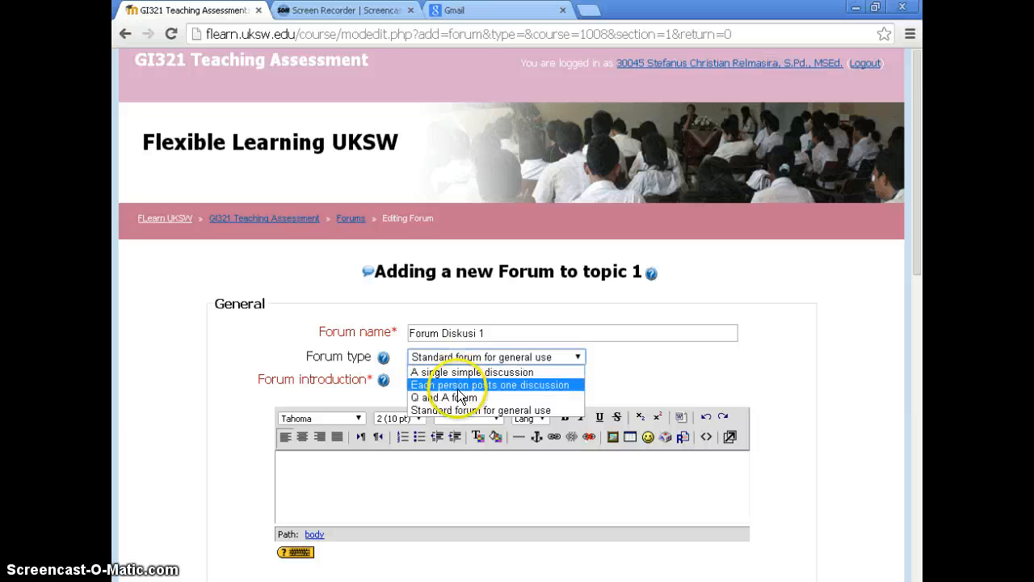
click(462, 389)
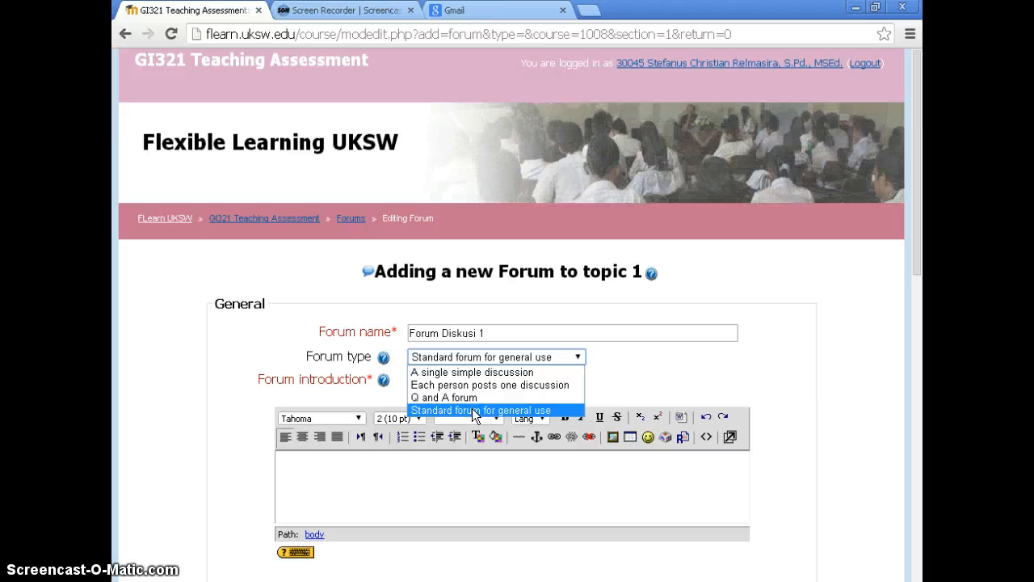
click(472, 408)
click(386, 480)
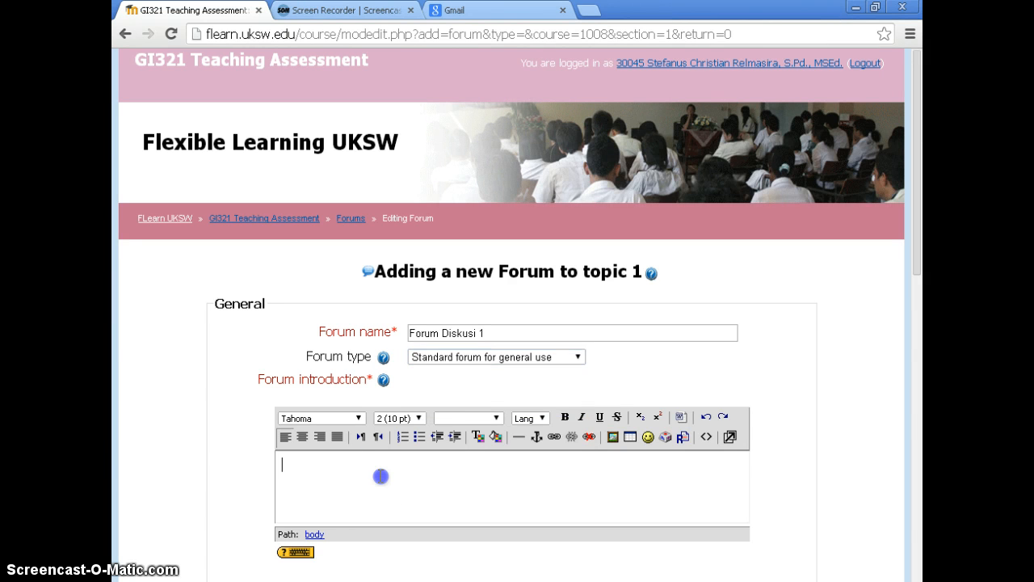
Switch to Contoh forum.txt in Notepad, copy its entire text, and return to the forum form
scroll(395, 437, down, 1)
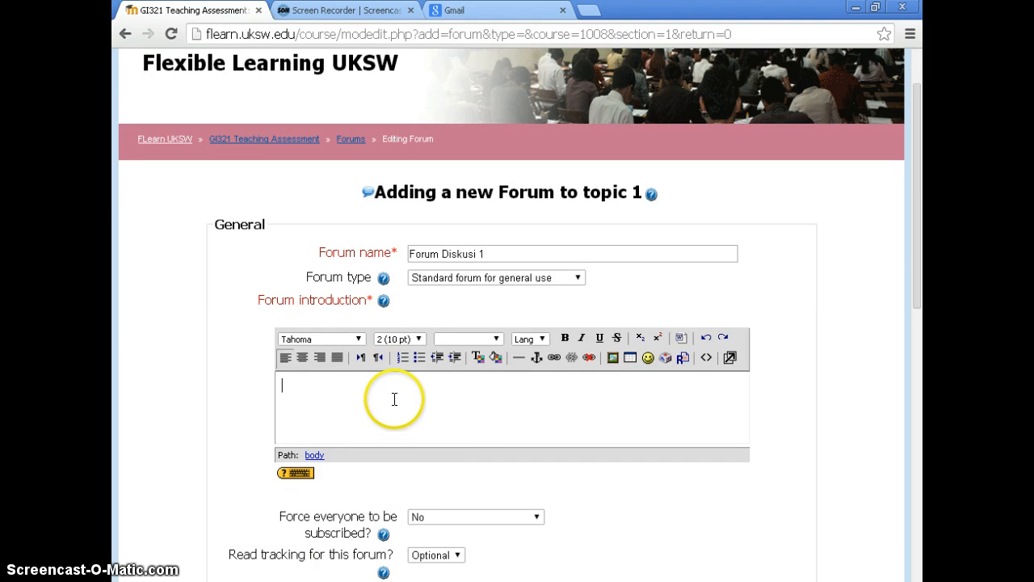
scroll(395, 418, down, 1)
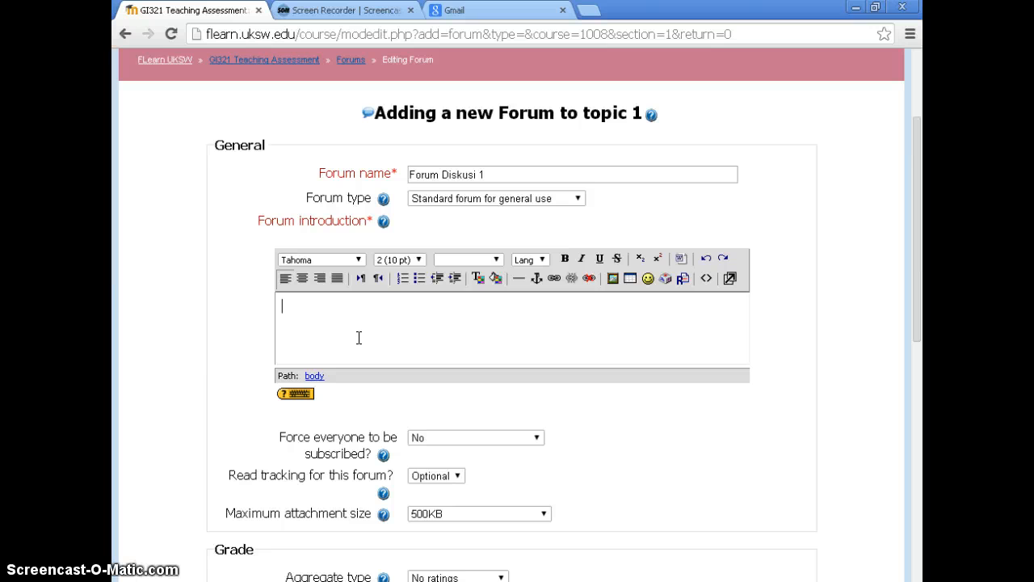
click(323, 323)
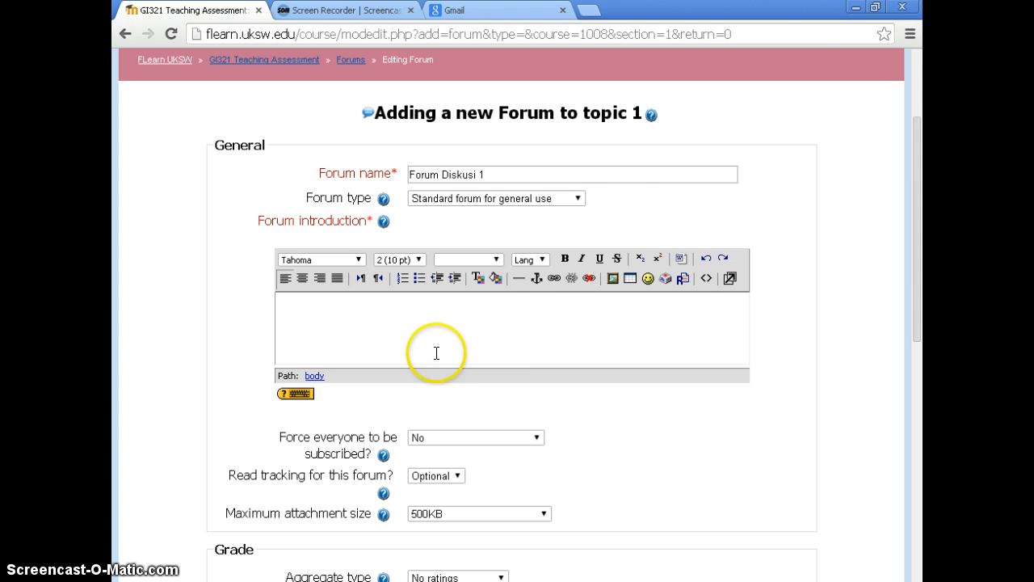
click(488, 581)
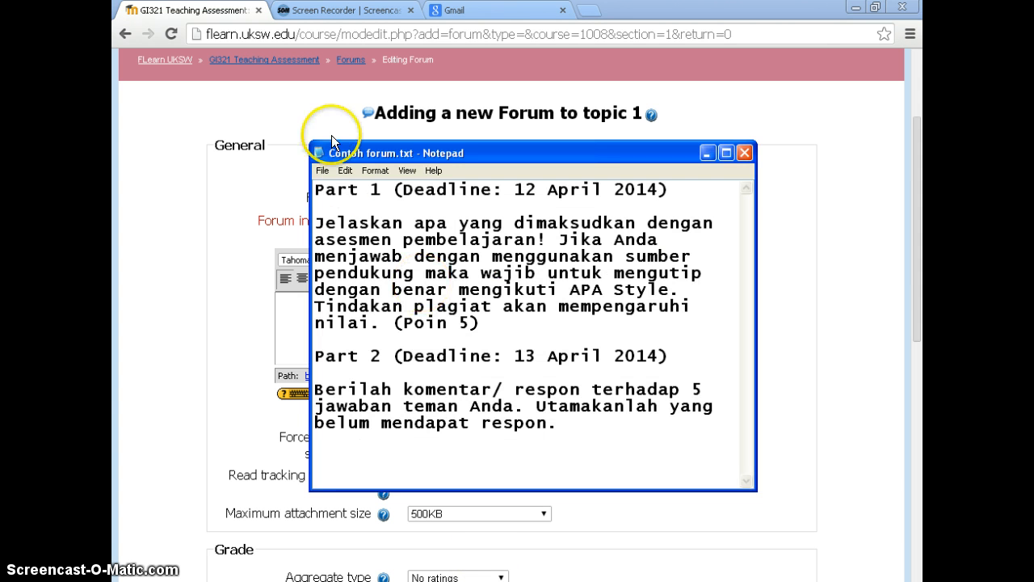
drag(316, 189, 589, 432)
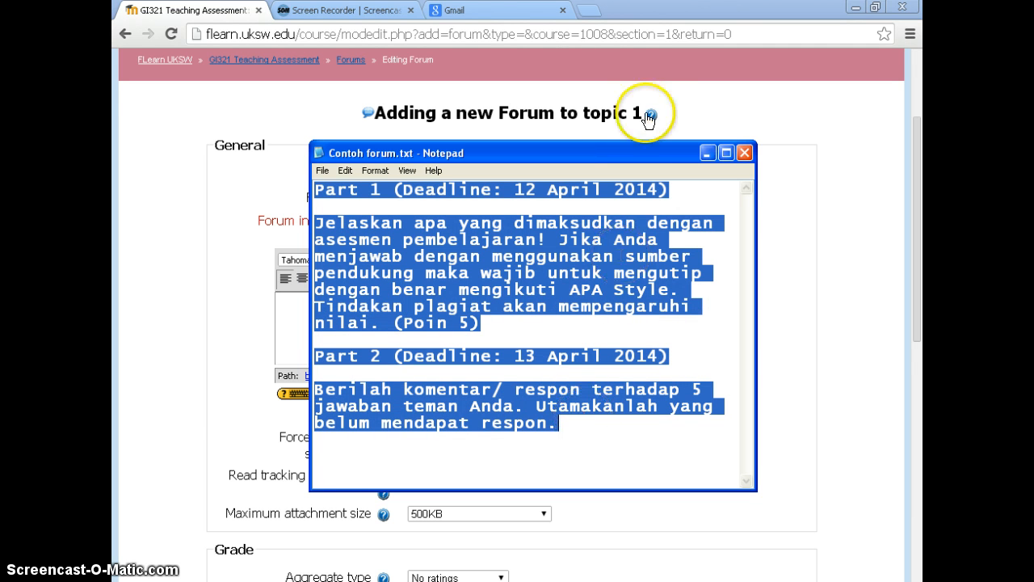
click(701, 153)
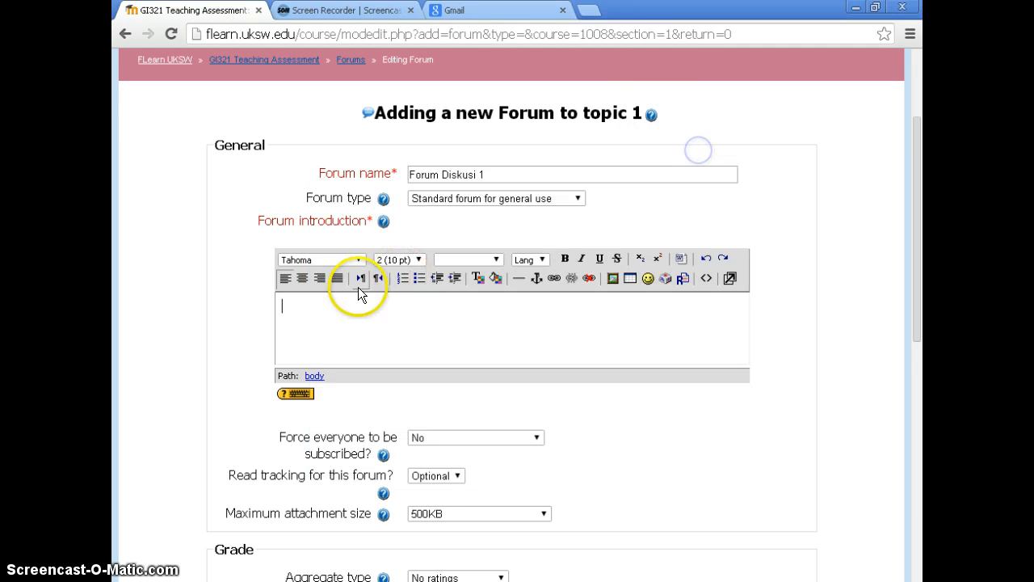
Paste the copied discussion instructions into the forum introduction
click(322, 308)
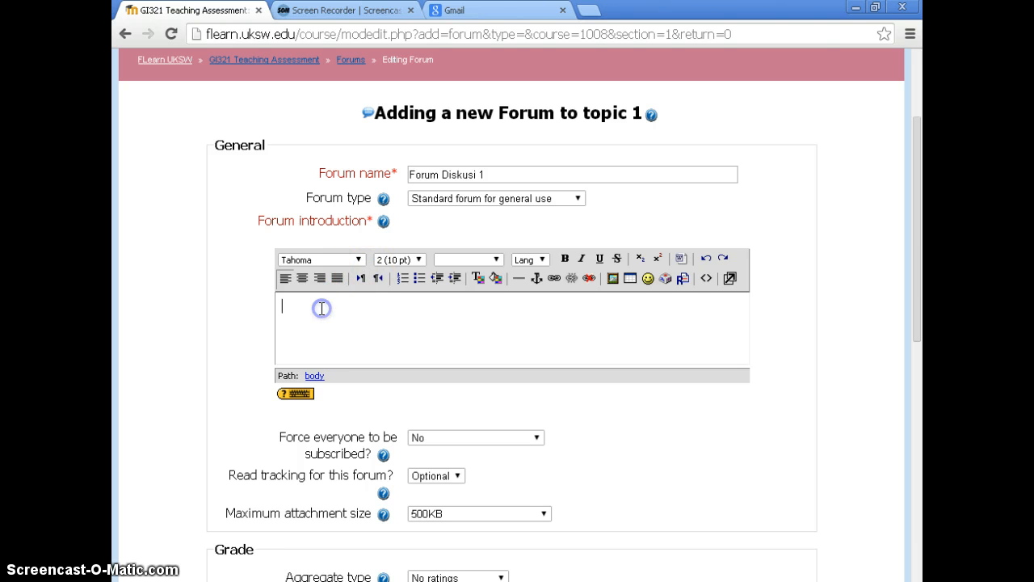
click(313, 310)
right_click(313, 310)
click(358, 395)
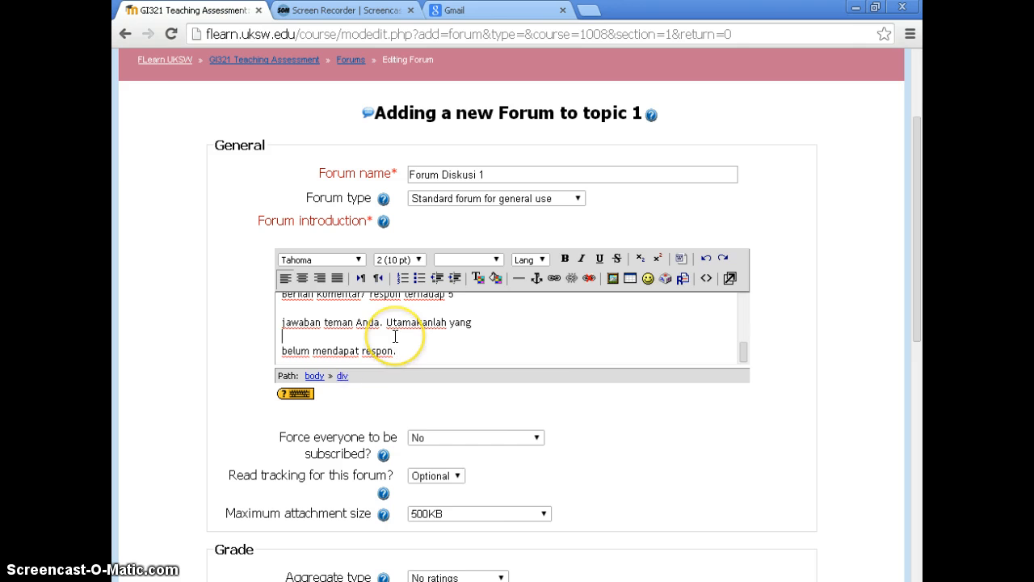
Remove the line breaks in the Part 1 introduction text from "Jelaskan apa yang dimaksudkan" through "menggunakan sumber" so it reads continuously
scroll(395, 336, up, 8)
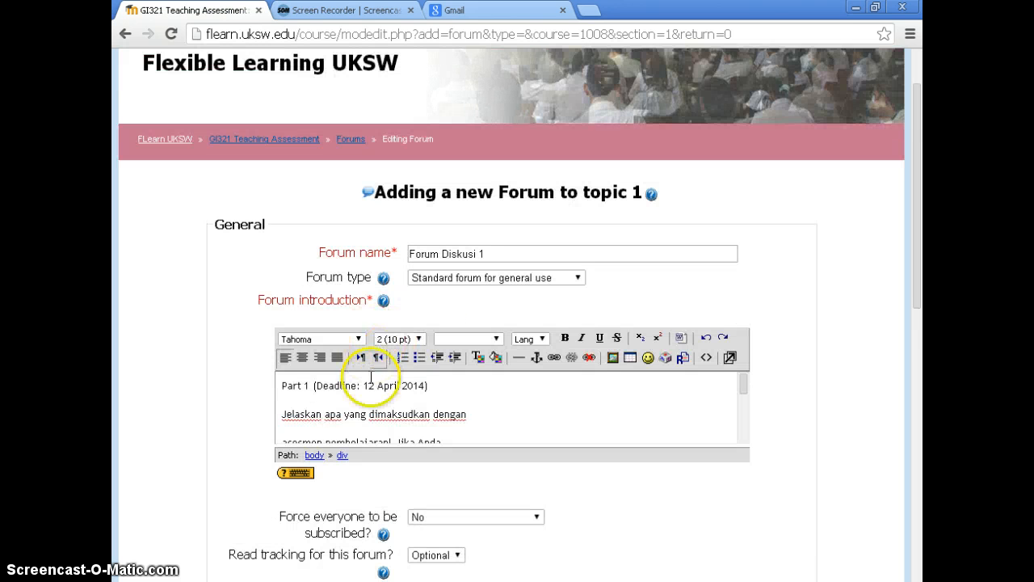
click(326, 396)
click(282, 425)
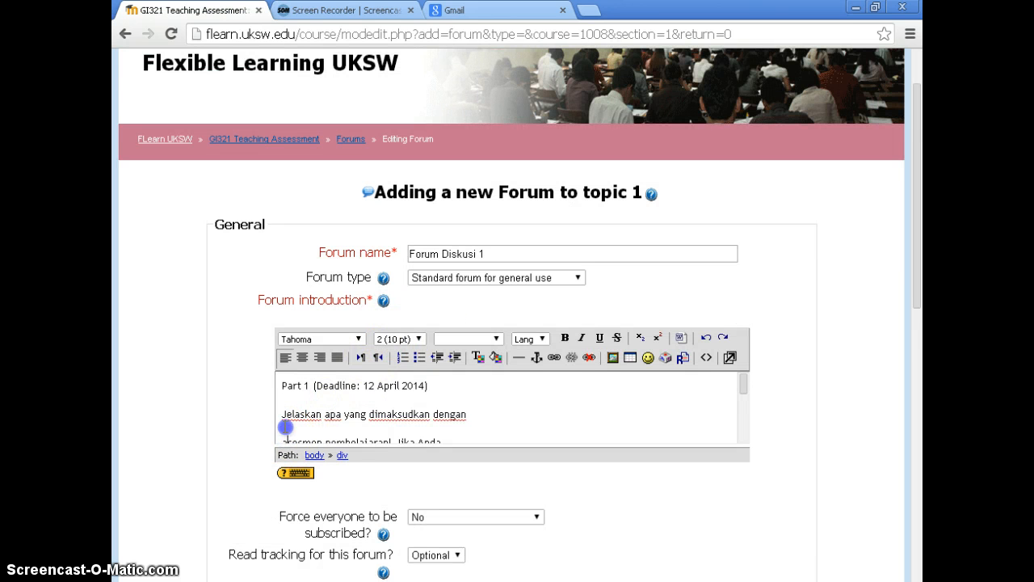
key(BackSpace)
click(285, 427)
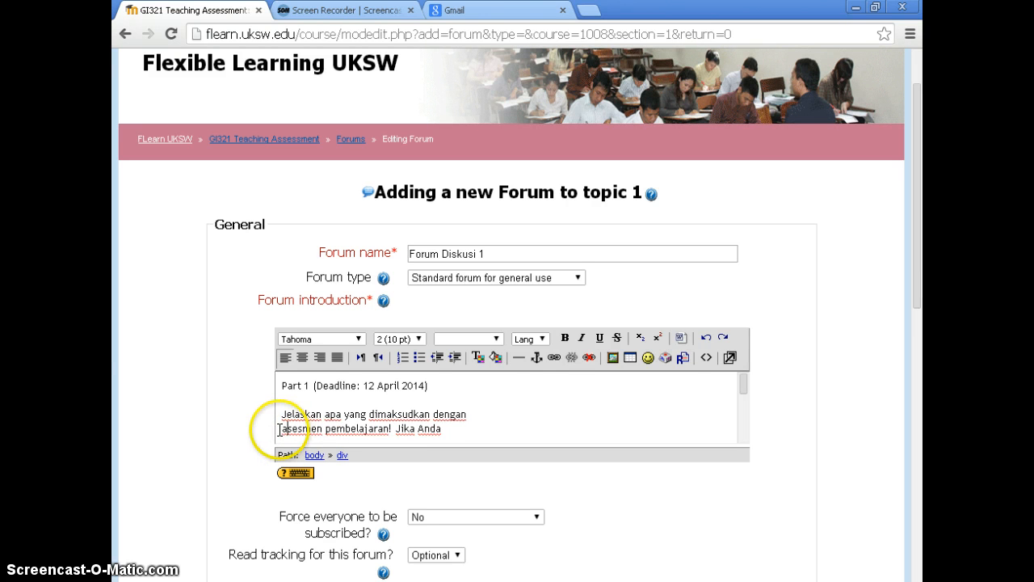
key(BackSpace)
scroll(283, 429, down, 3)
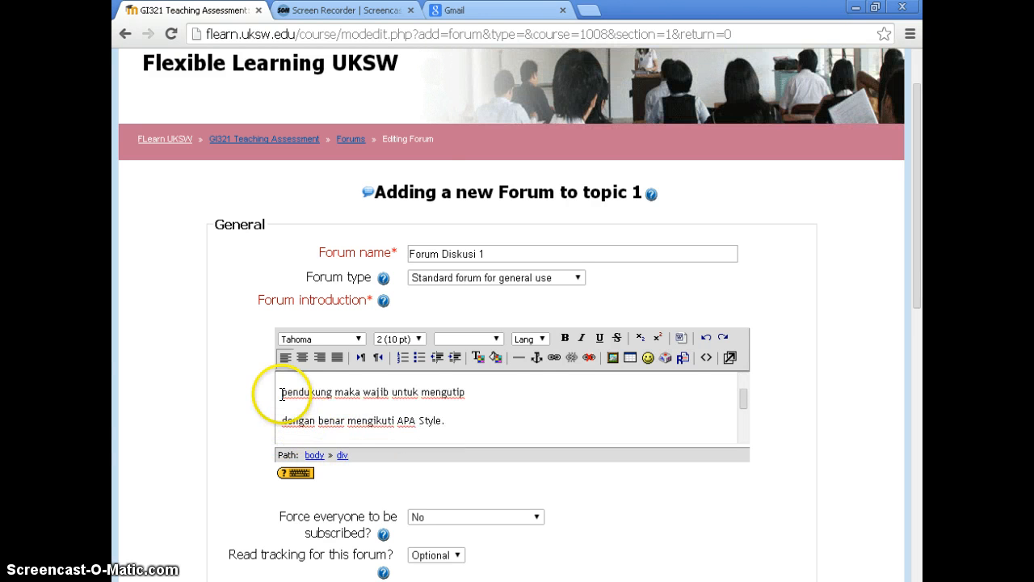
scroll(261, 392, up, 3)
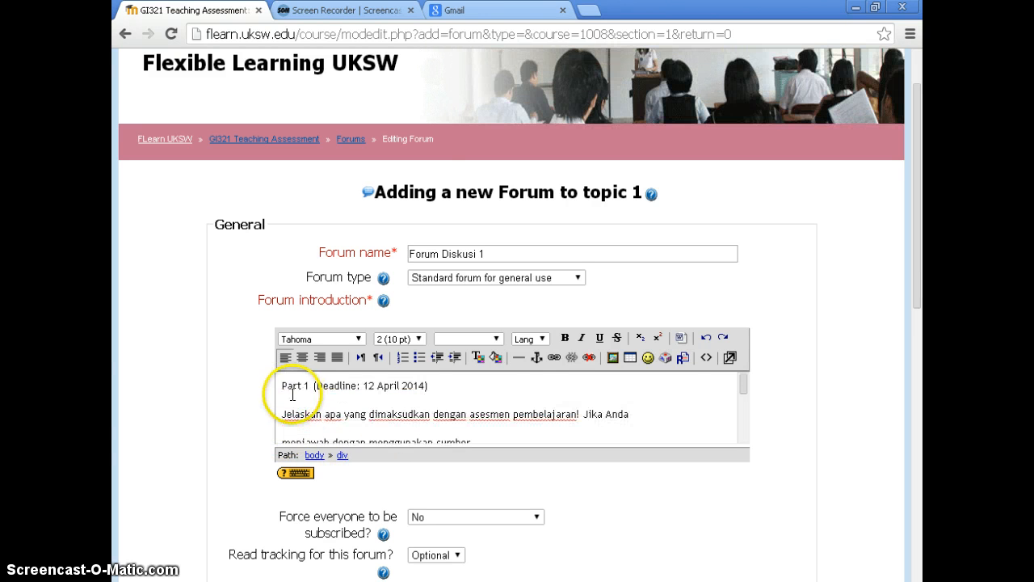
click(285, 438)
key(BackSpace)
key(BackSpace)
click(323, 429)
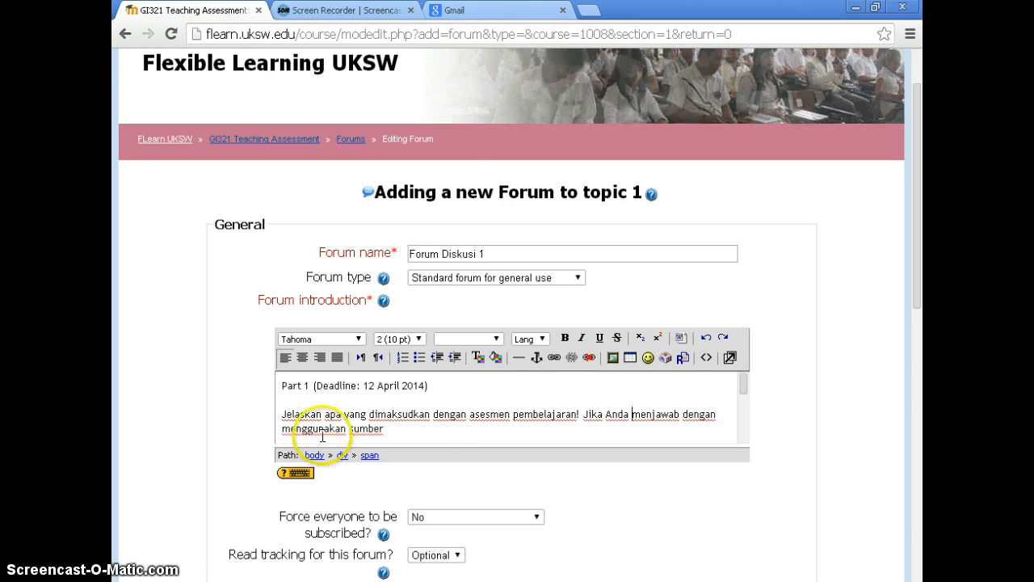
Join the remaining Part 1 lines, from "pendukung maka wajib" through "nilai. (Poin 5)", onto the same paragraph
scroll(319, 431, down, 3)
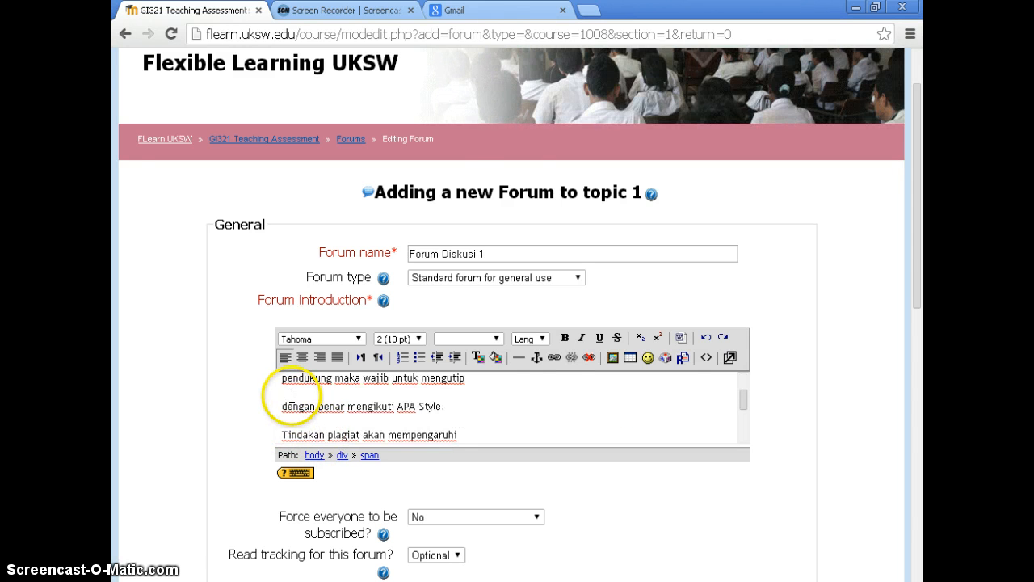
click(282, 378)
key(BackSpace)
key(BackSpace)
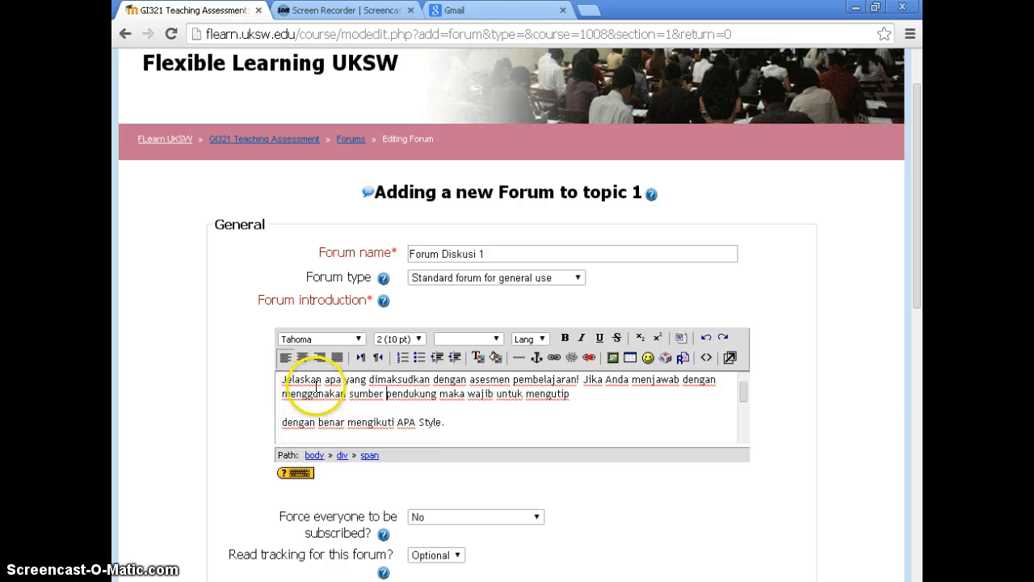
click(283, 423)
key(BackSpace)
key(BackSpace)
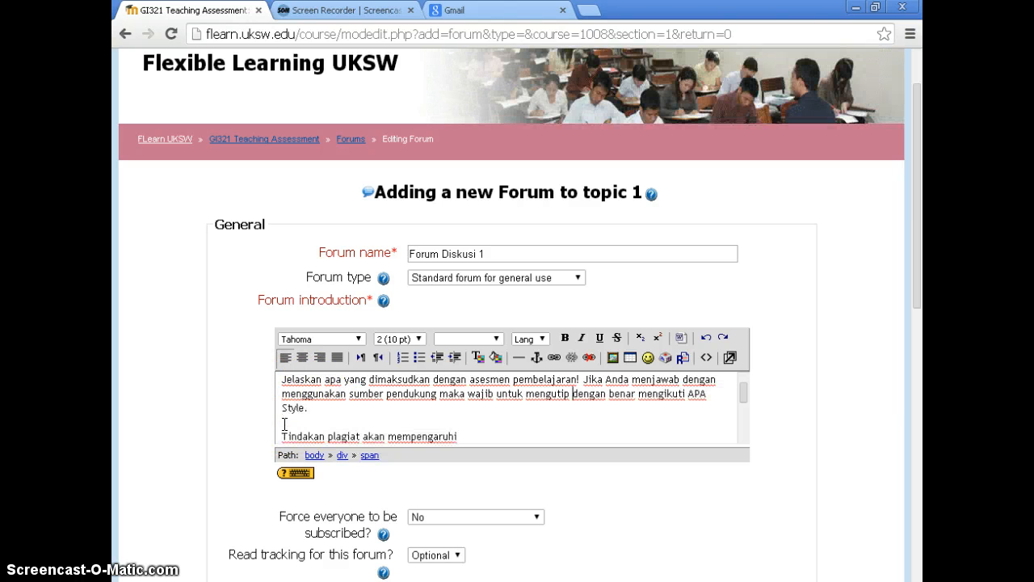
click(283, 437)
key(BackSpace)
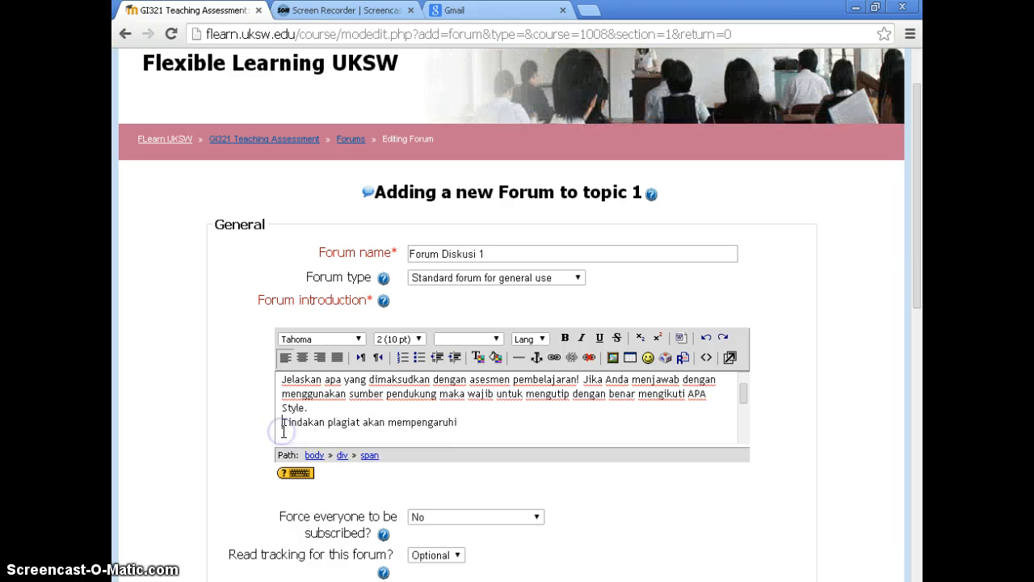
key(BackSpace)
click(282, 435)
key(BackSpace)
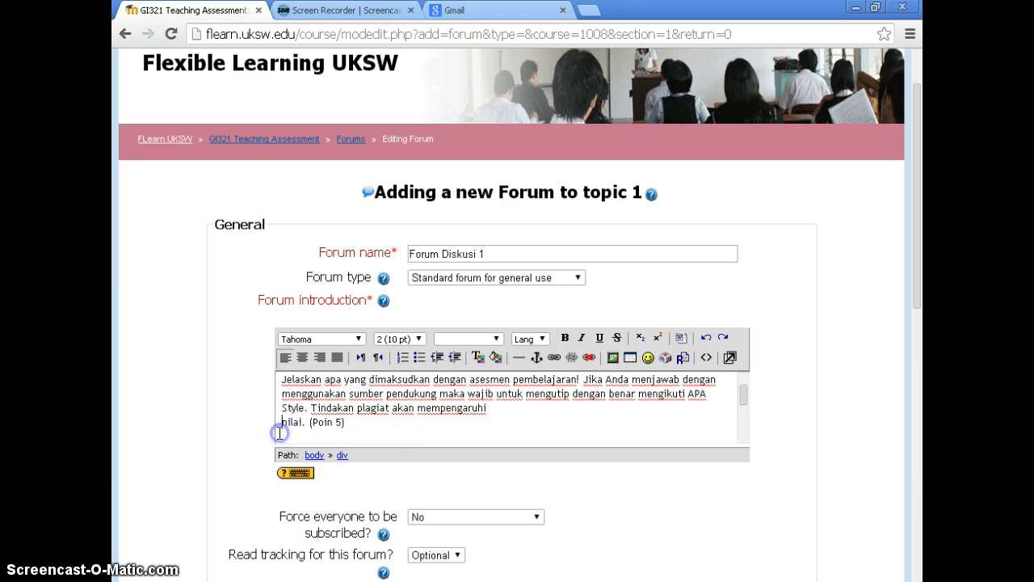
key(BackSpace)
Join the broken lines under Part 2, from "Berilah komentar/ respon" to "belum mendapat respon.", into one paragraph
scroll(296, 433, down, 3)
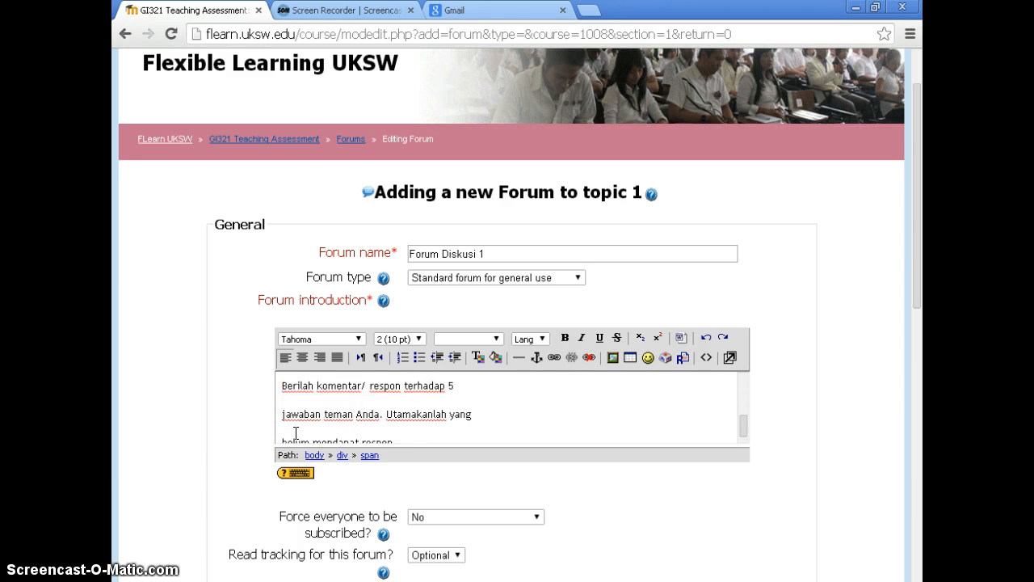
scroll(296, 433, up, 5)
scroll(296, 433, down, 3)
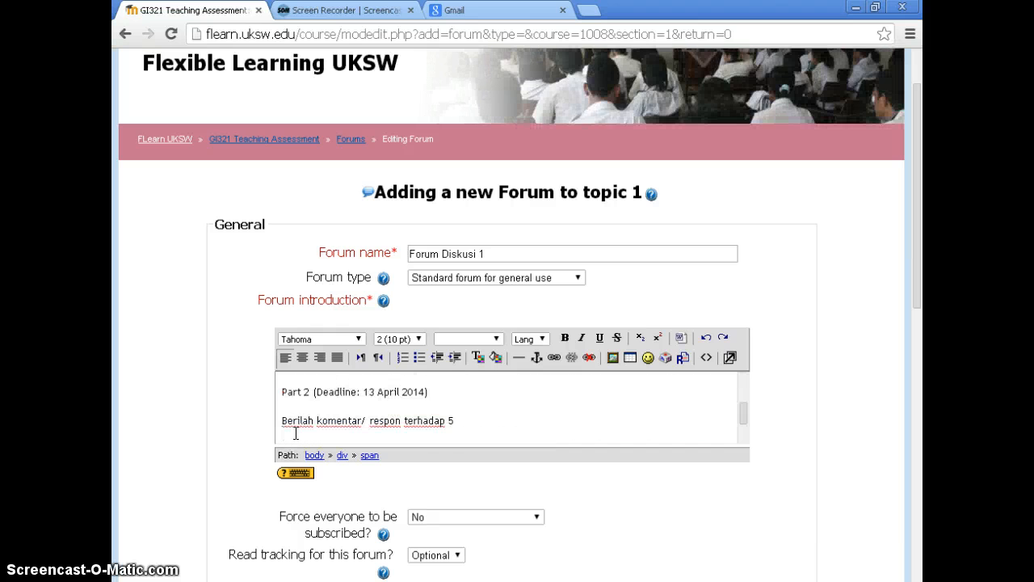
click(282, 421)
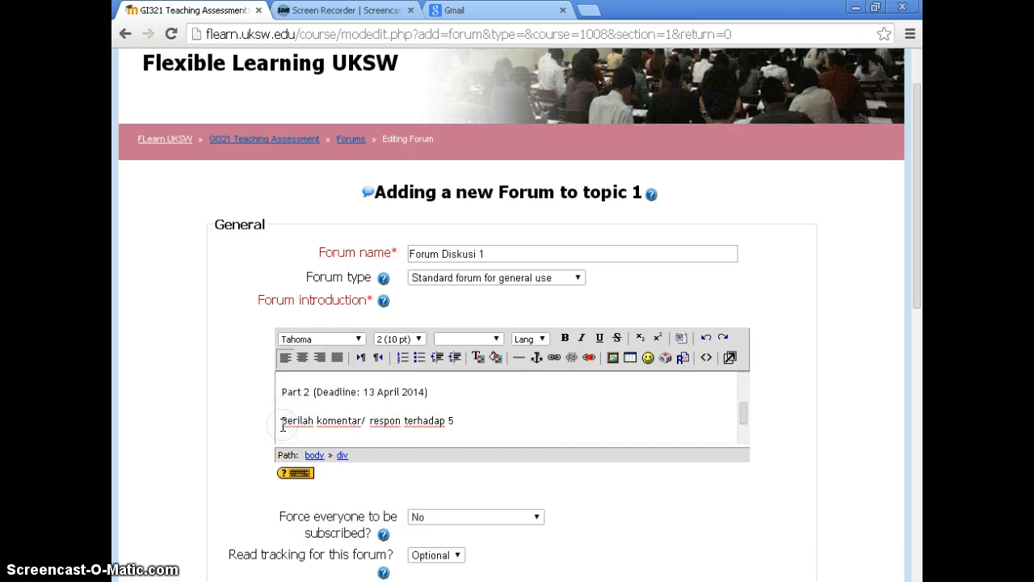
scroll(291, 420, down, 2)
click(282, 402)
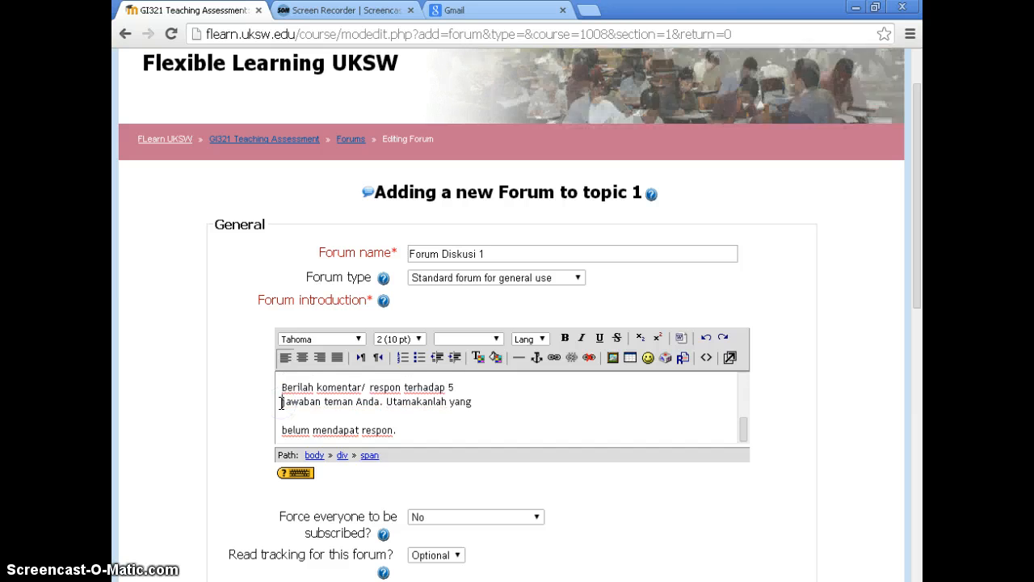
key(BackSpace)
click(282, 431)
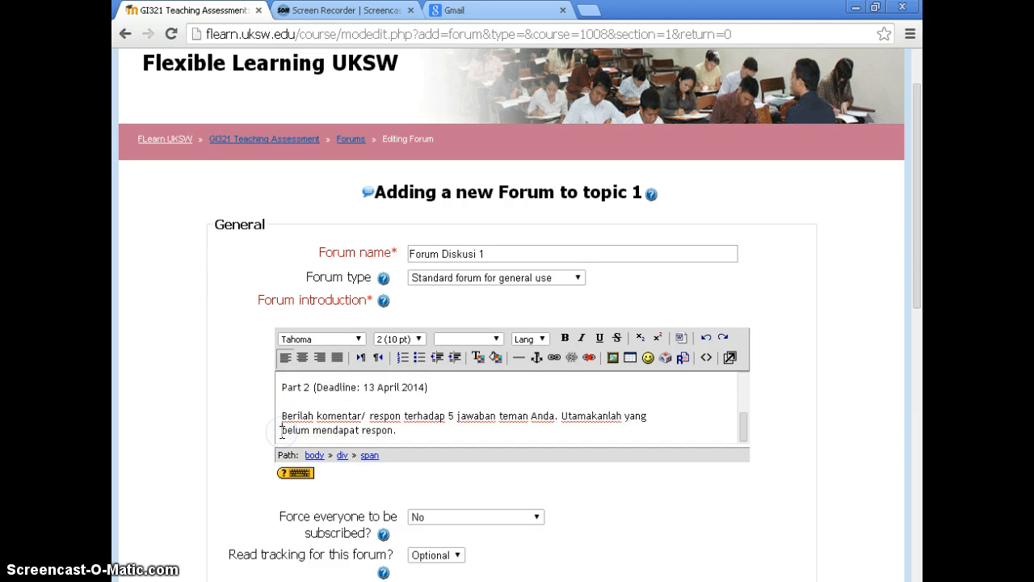
key(BackSpace)
click(282, 432)
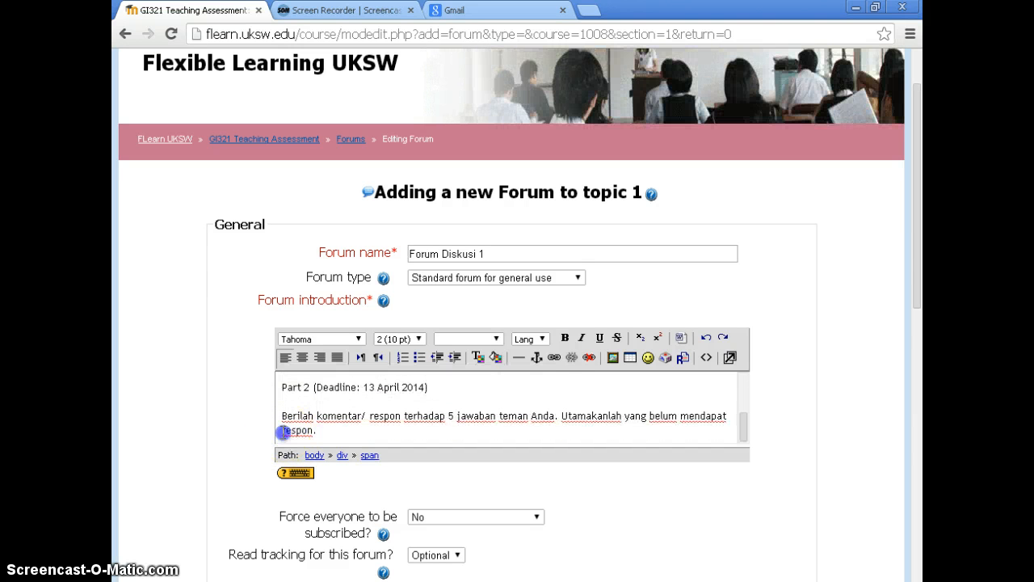
Add "(5 Poin)" after "respon." at the end of the Part 2 instructions in the forum introduction
key(BackSpace)
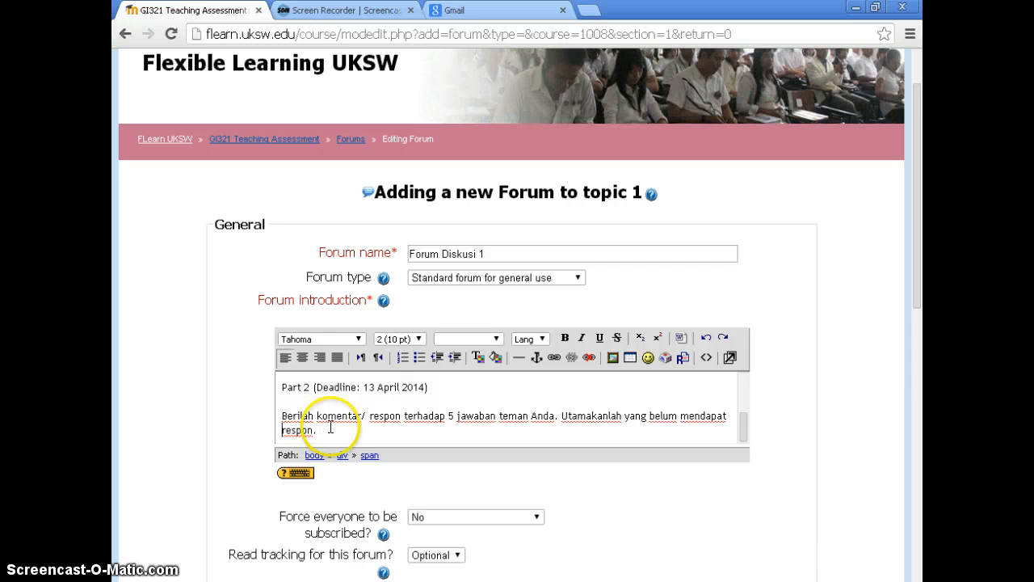
scroll(332, 426, down, 1)
scroll(331, 425, up, 4)
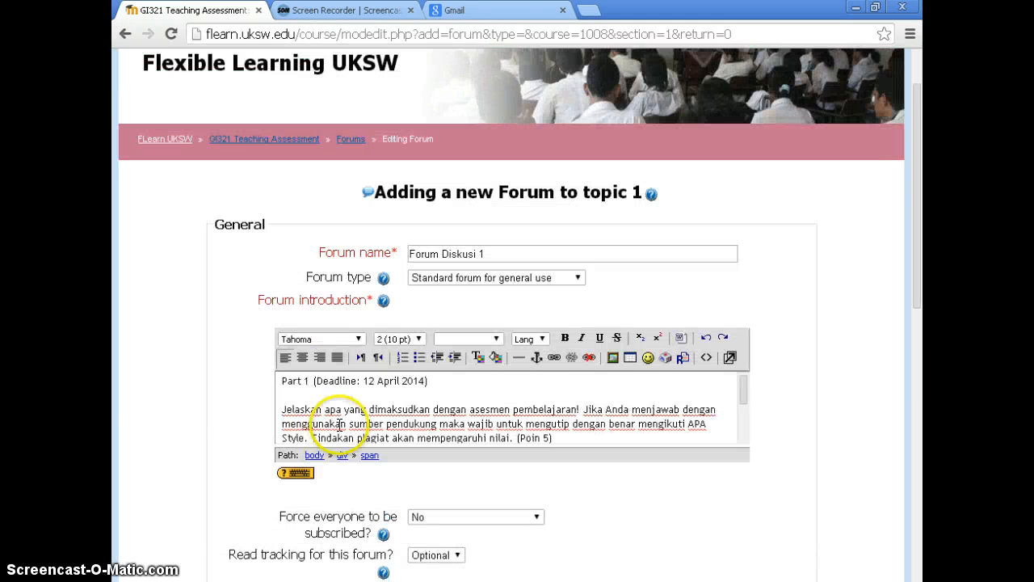
scroll(348, 425, down, 3)
click(349, 425)
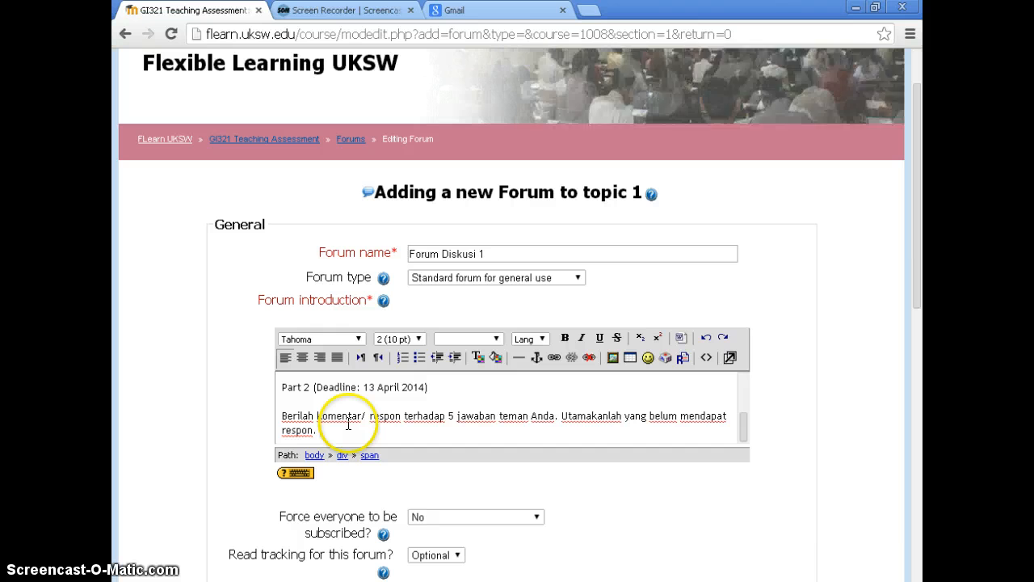
text((5 )
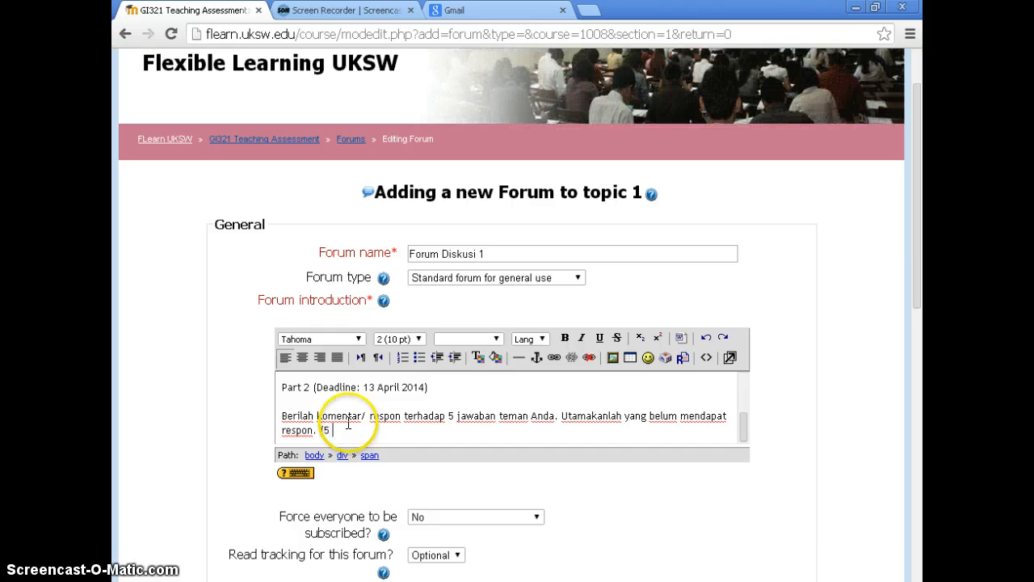
text(Poin)
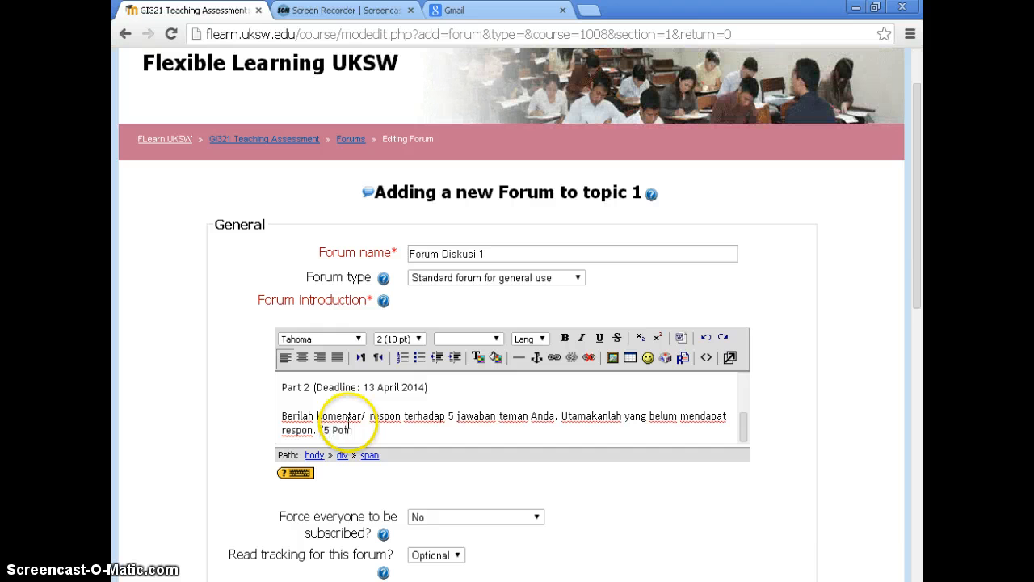
text())
Make the heading "Part 1 (Deadline: 12 April 2014)" bold in the forum introduction
scroll(467, 413, up, 3)
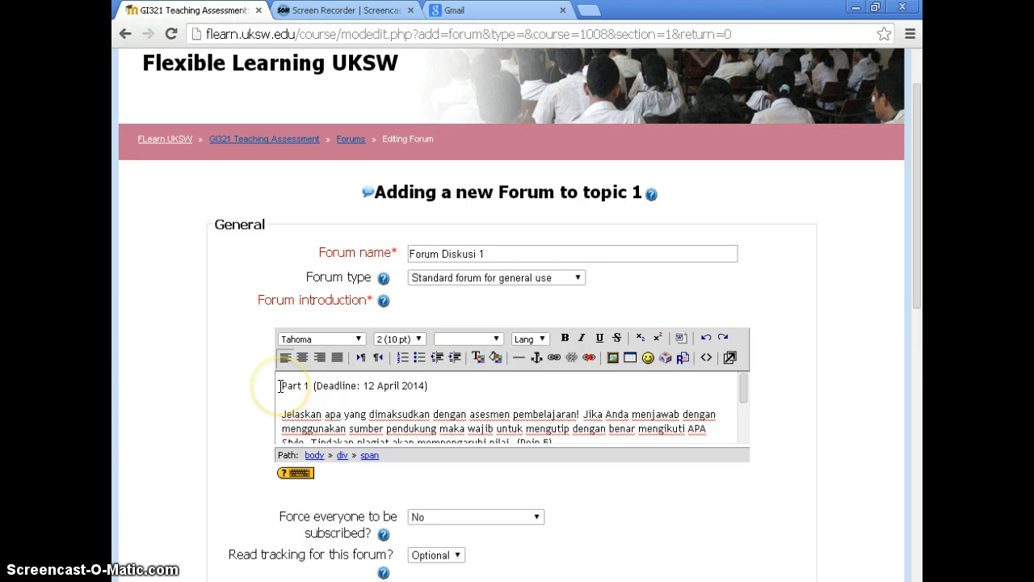
drag(279, 385, 444, 389)
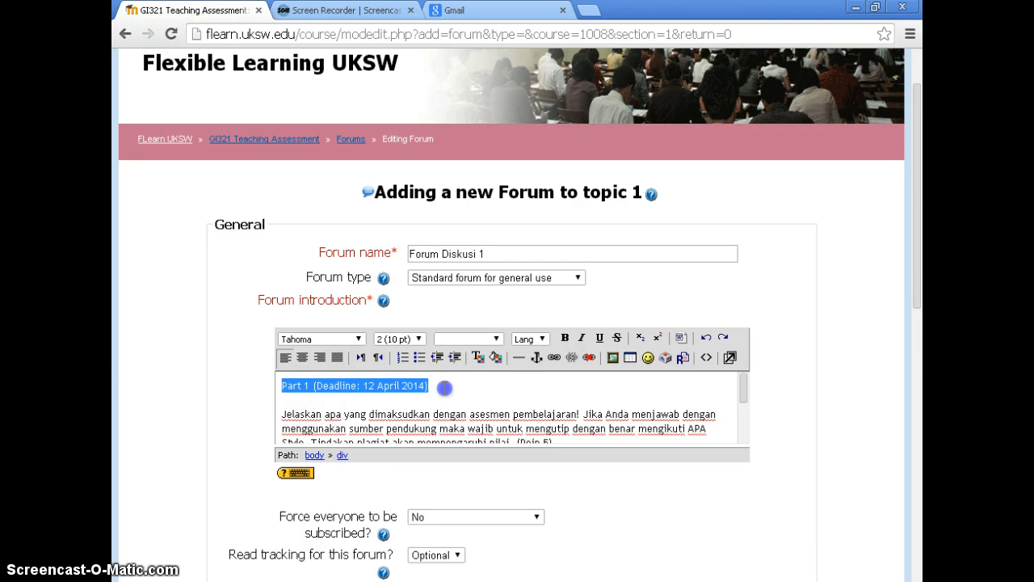
key(ctrl+b)
click(458, 409)
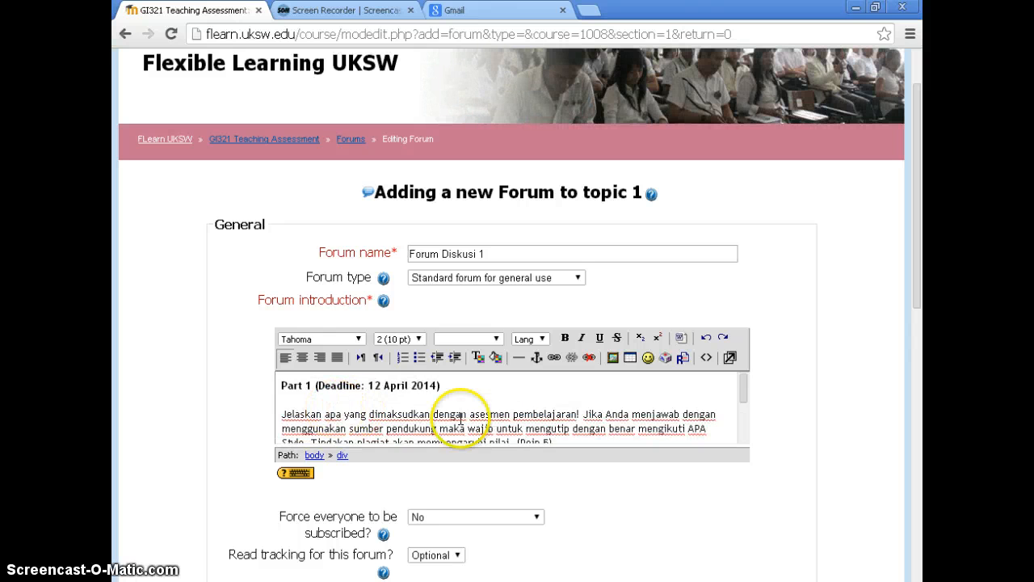
click(501, 414)
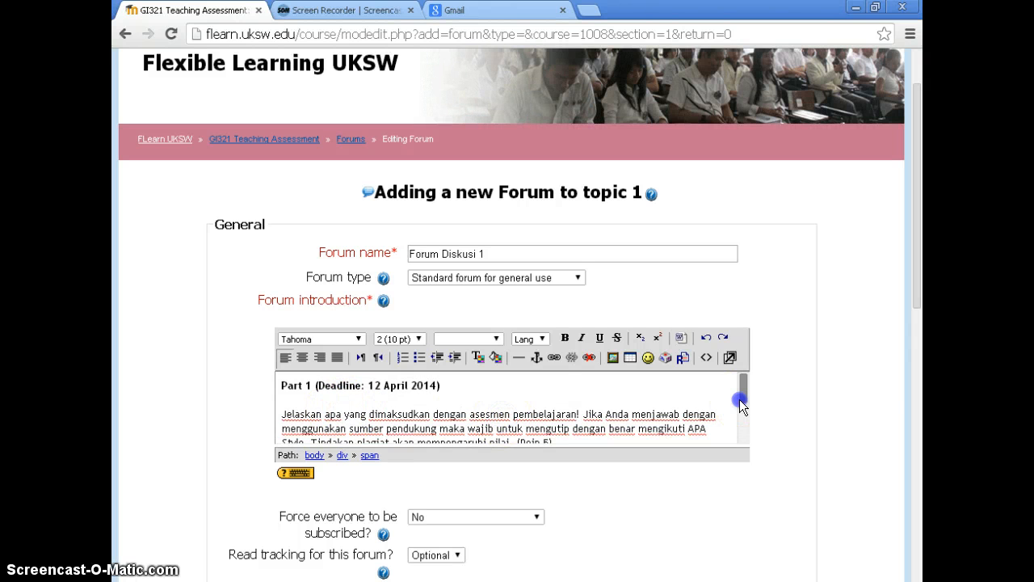
Make "(Poin 5)" bold at the end of the Part 1 paragraph
drag(740, 399, 743, 410)
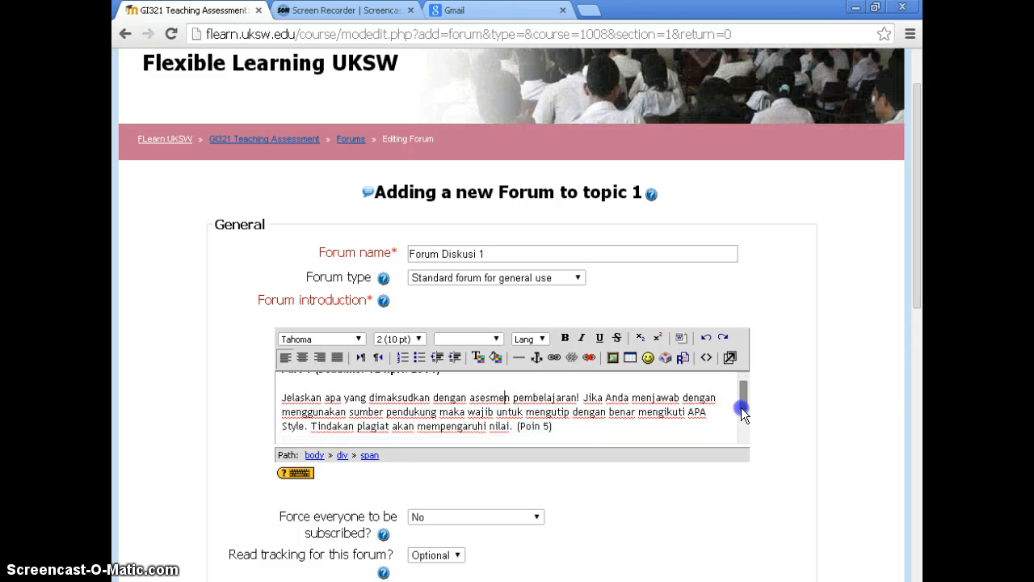
drag(554, 426, 512, 426)
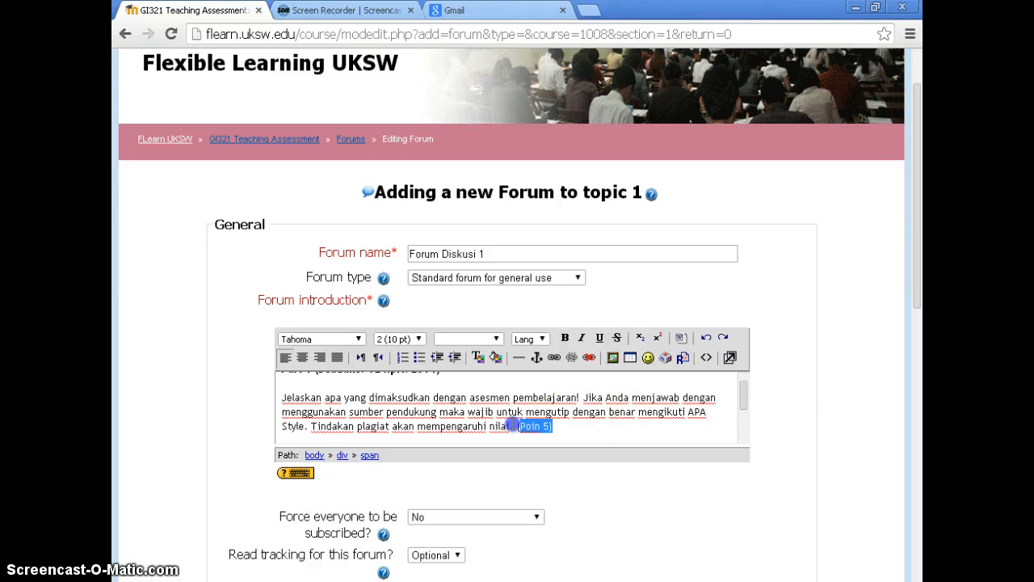
key(ctrl+b)
click(589, 422)
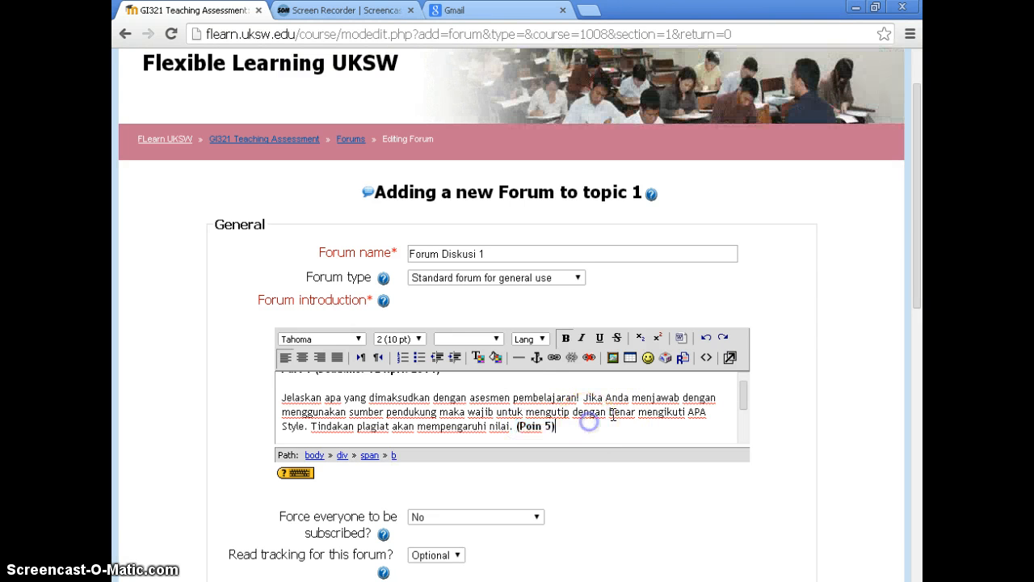
click(640, 410)
Make the heading "Part 2 (Deadline: 13 April 2014)" bold in the forum introduction
drag(740, 398, 738, 428)
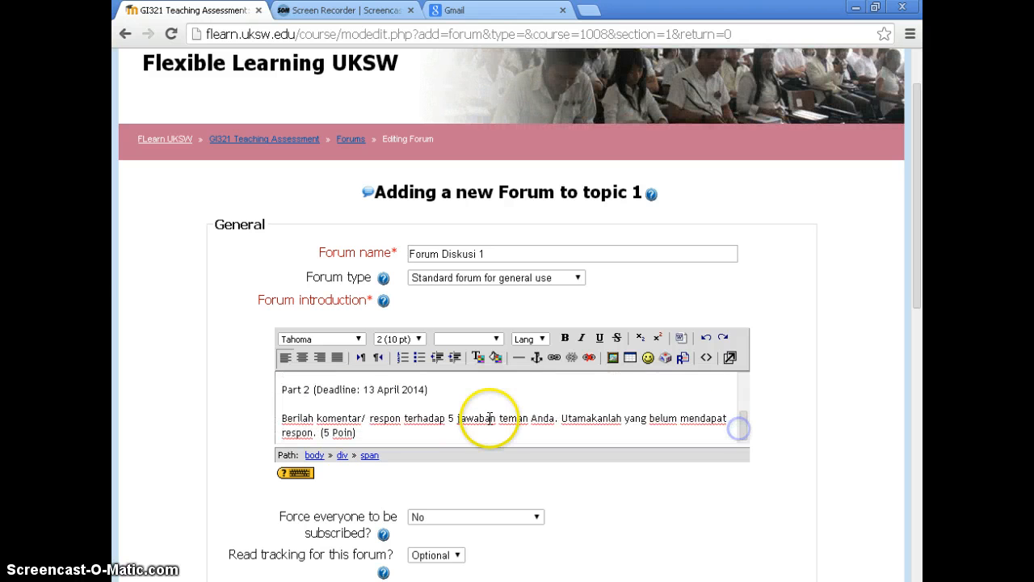
click(365, 390)
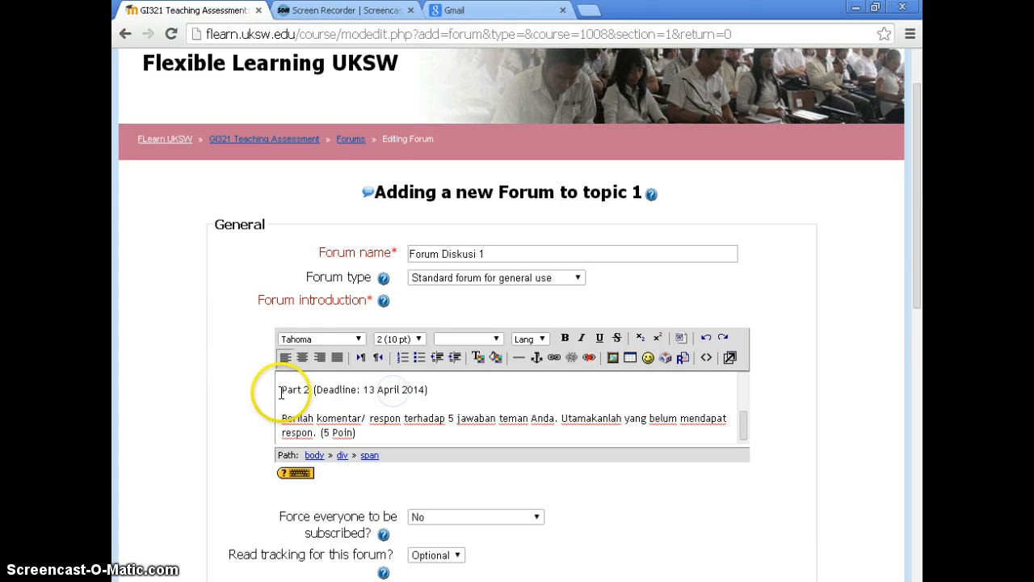
drag(271, 393, 449, 392)
key(ctrl+b)
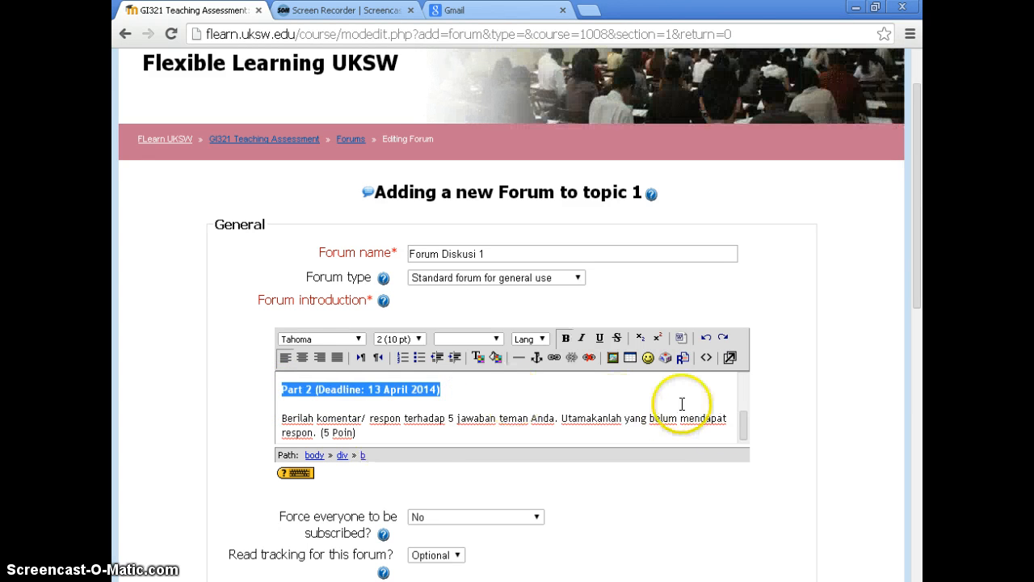
drag(743, 425, 745, 430)
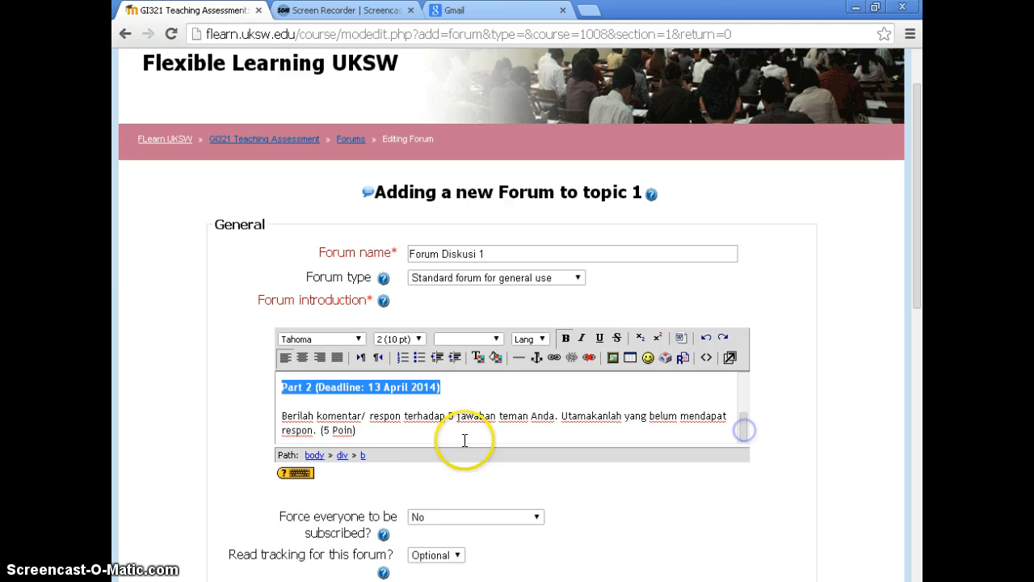
click(393, 429)
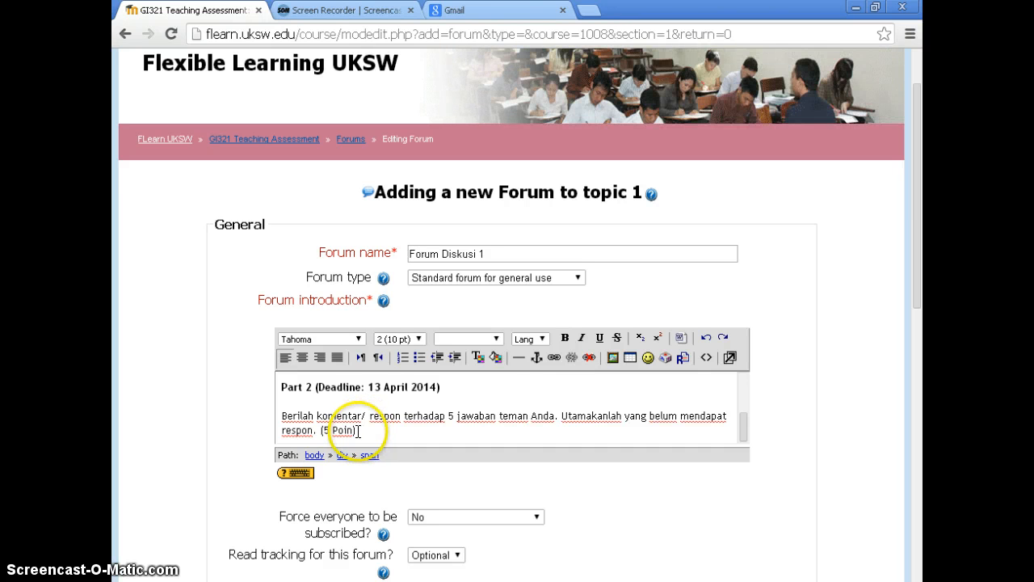
Make "(5 Poin)" bold at the end of the Part 2 paragraph
drag(356, 429, 321, 431)
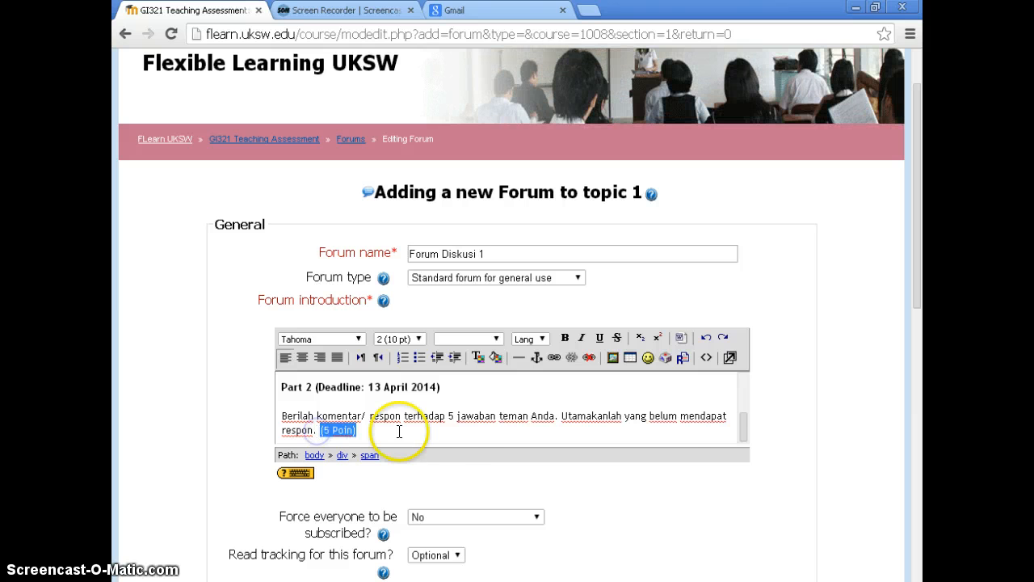
key(ctrl+b)
click(458, 434)
Check which read tracking options are offered for the forum, without changing the setting
scroll(667, 423, down, 1)
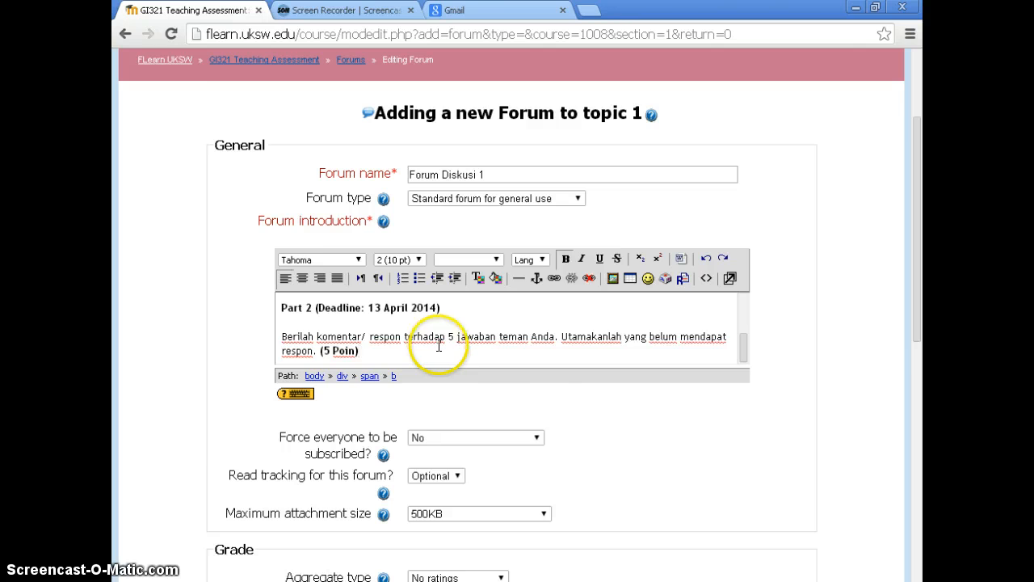
scroll(578, 414, down, 1)
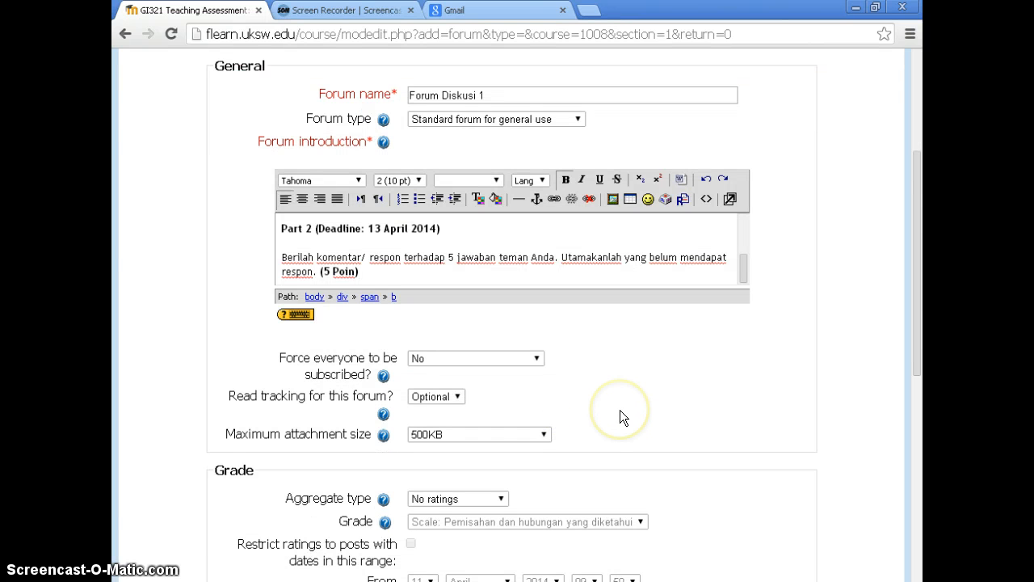
scroll(619, 417, down, 1)
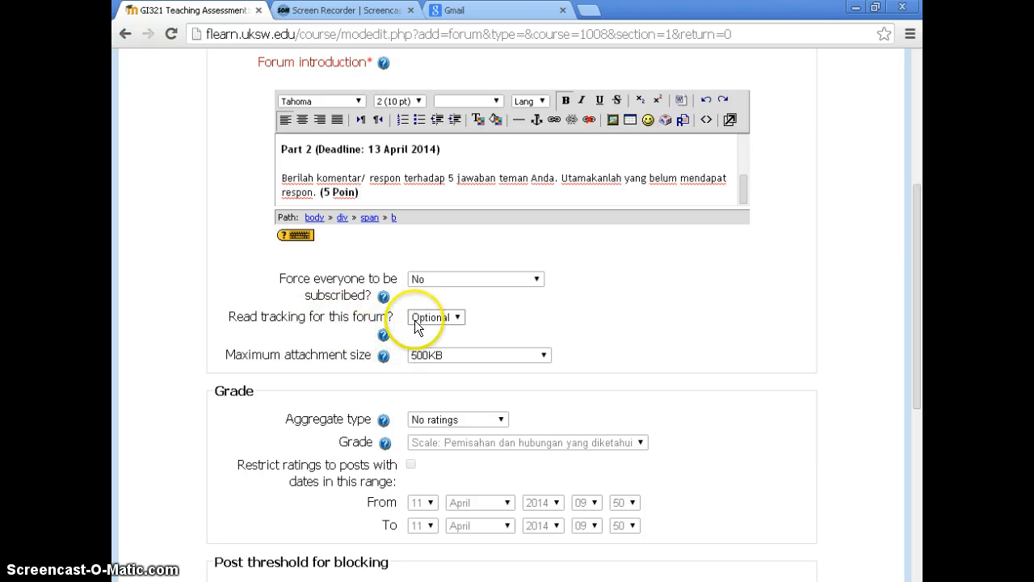
click(446, 318)
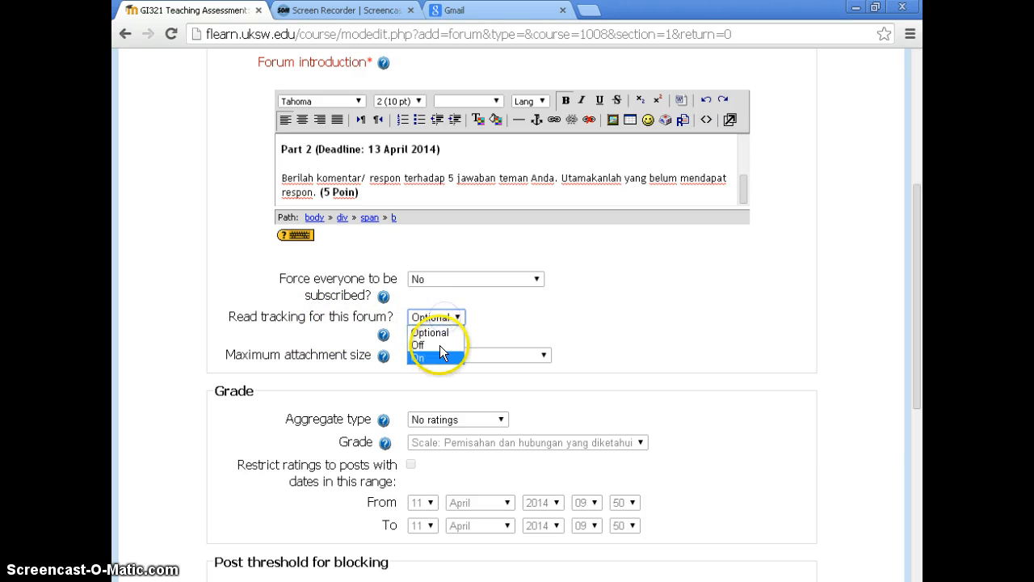
click(496, 320)
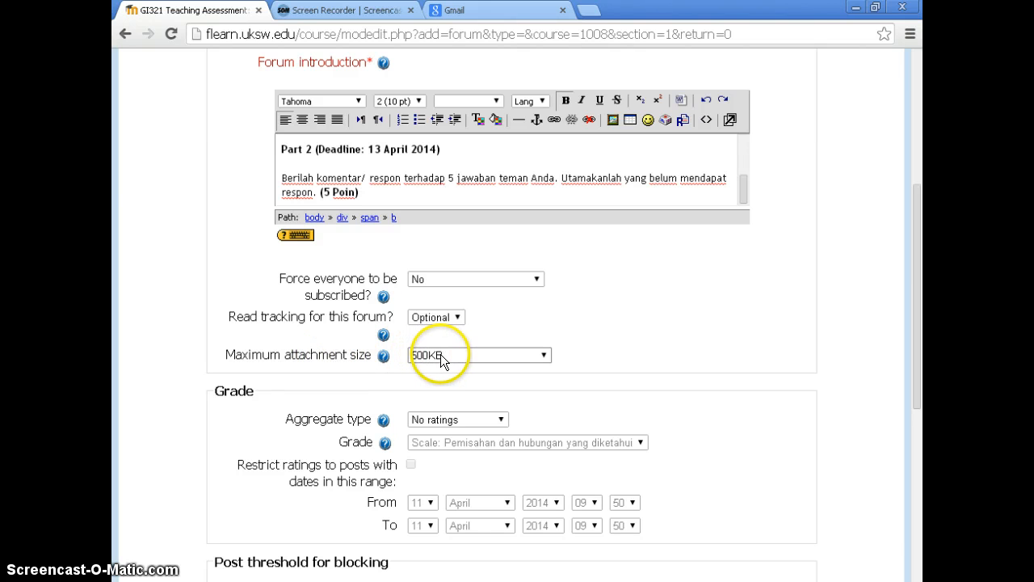
Set the forum's maximum attachment size to Course upload limit (32MB)
scroll(483, 368, down, 1)
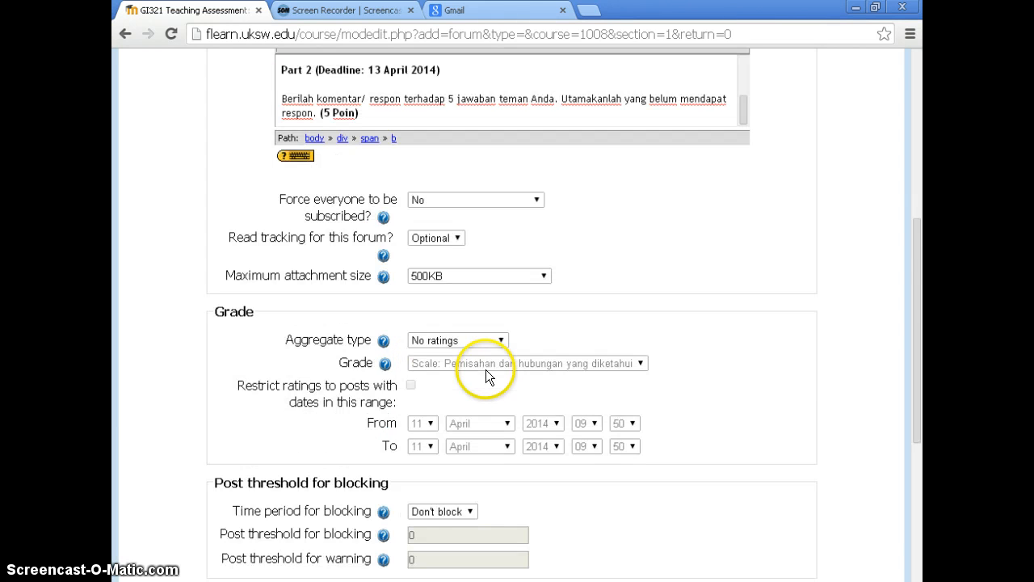
scroll(486, 364, up, 1)
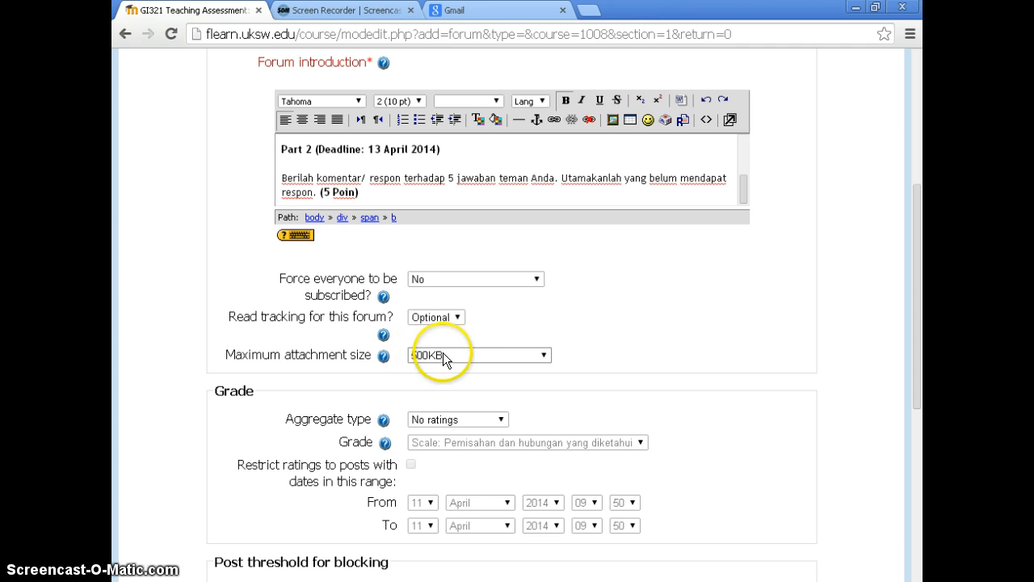
click(469, 355)
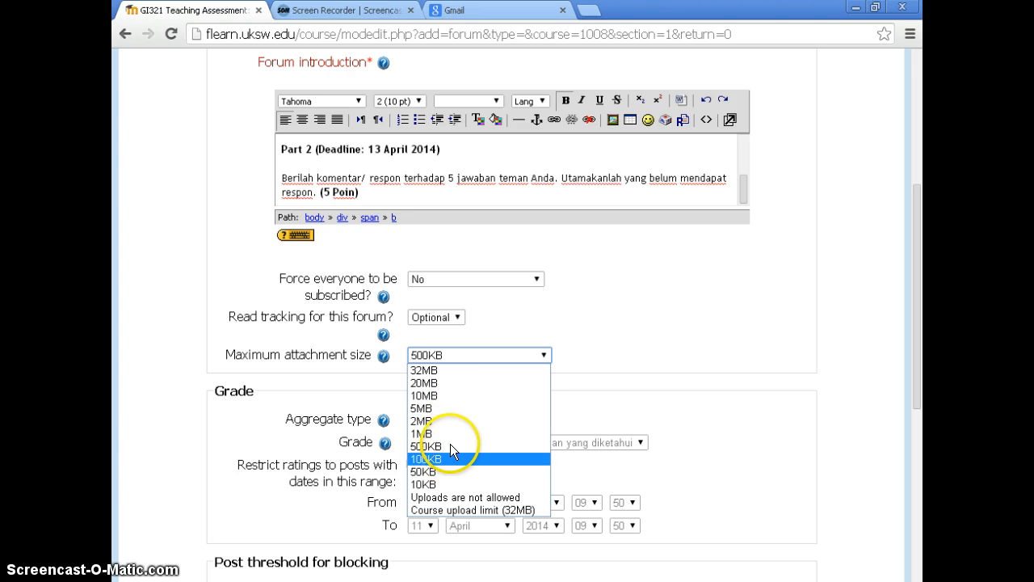
click(462, 512)
click(502, 384)
Set the aggregate type for grading the forum to Maximum rating
scroll(503, 385, down, 2)
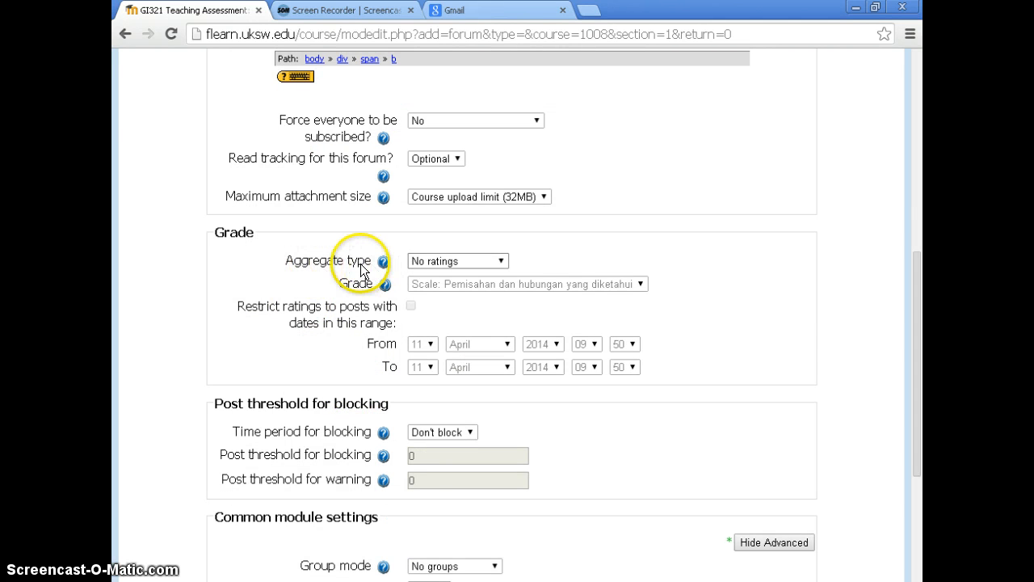
click(436, 264)
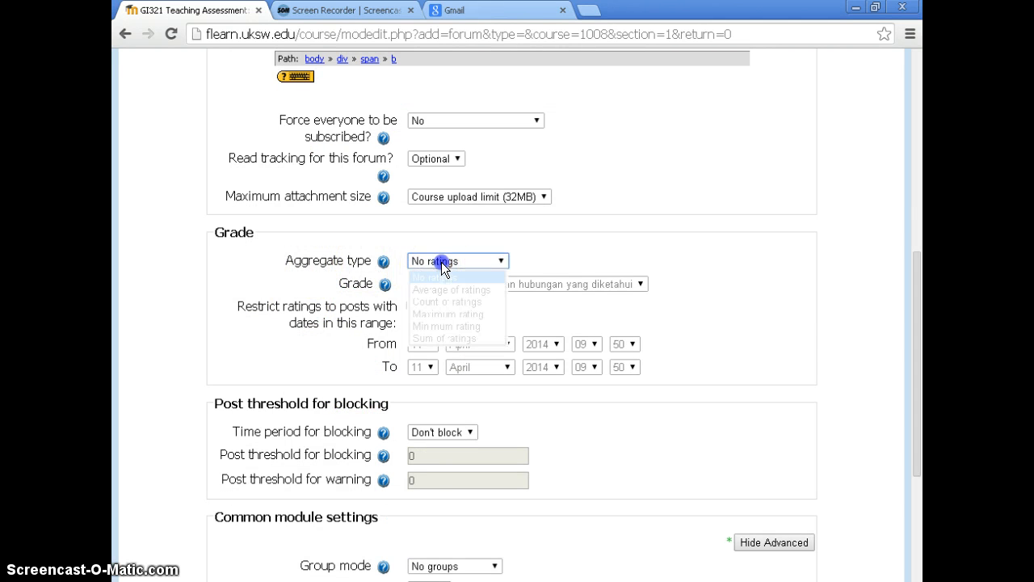
click(458, 314)
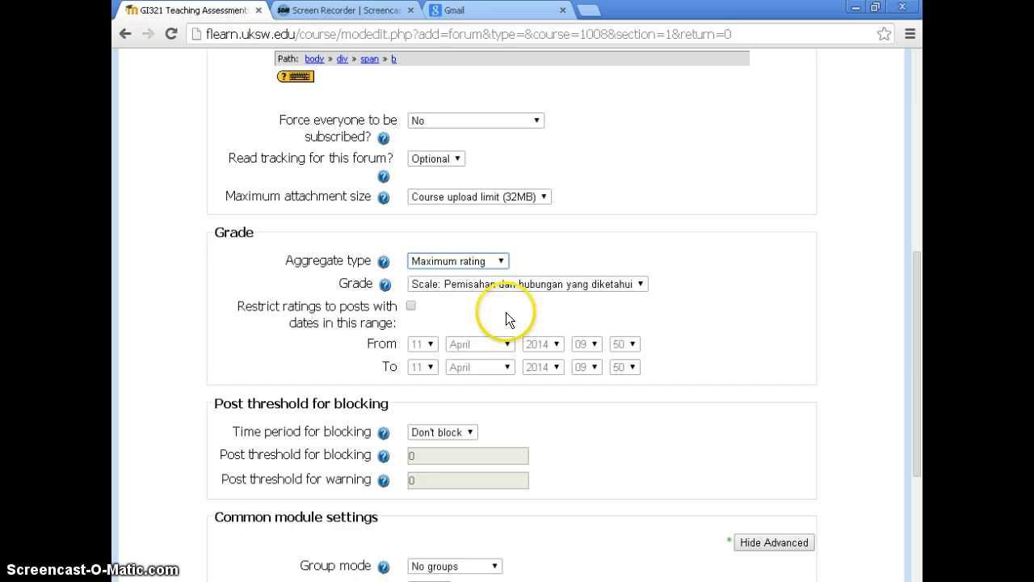
click(565, 310)
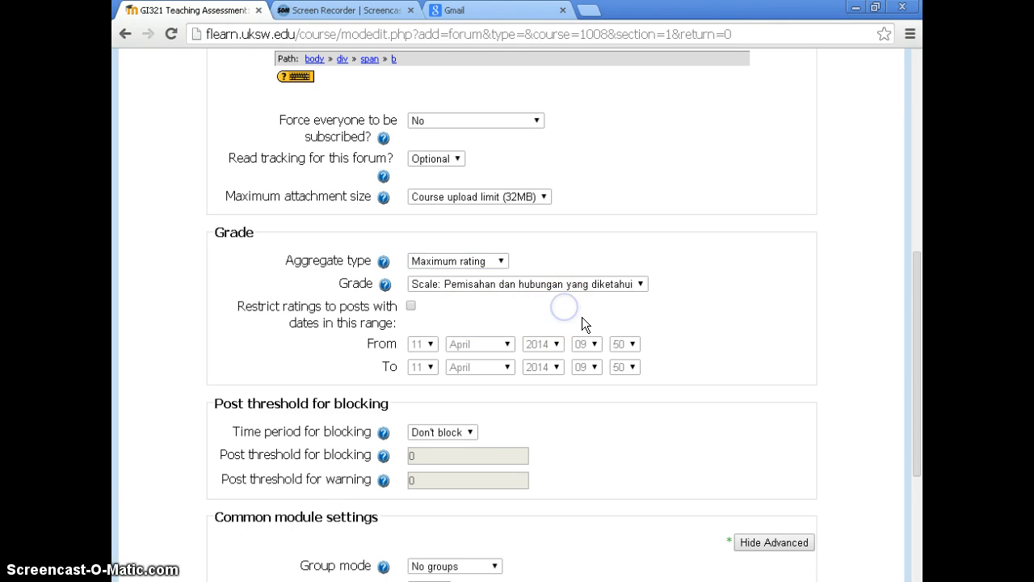
Set the forum's grade to 5 instead of a scale
click(539, 285)
scroll(549, 340, down, 20)
scroll(542, 355, down, 5)
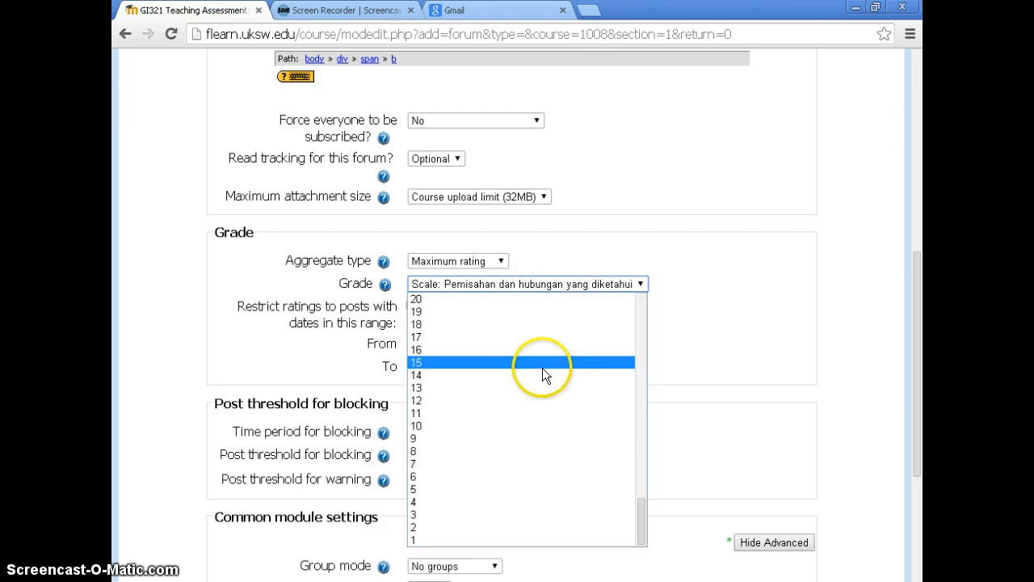
click(522, 488)
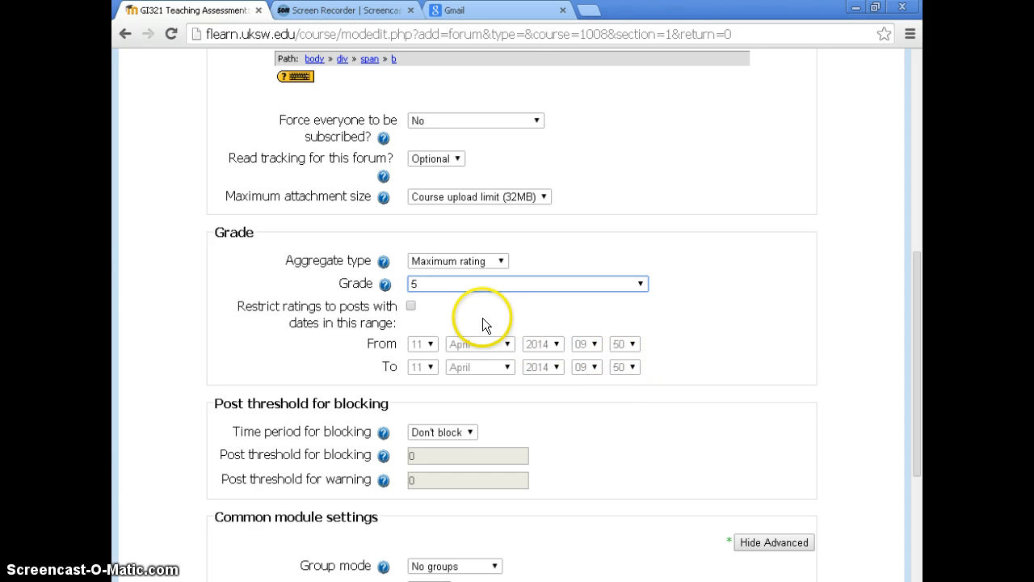
Review the group mode options of the forum, and save the forum, returning to the course page
scroll(477, 303, down, 1)
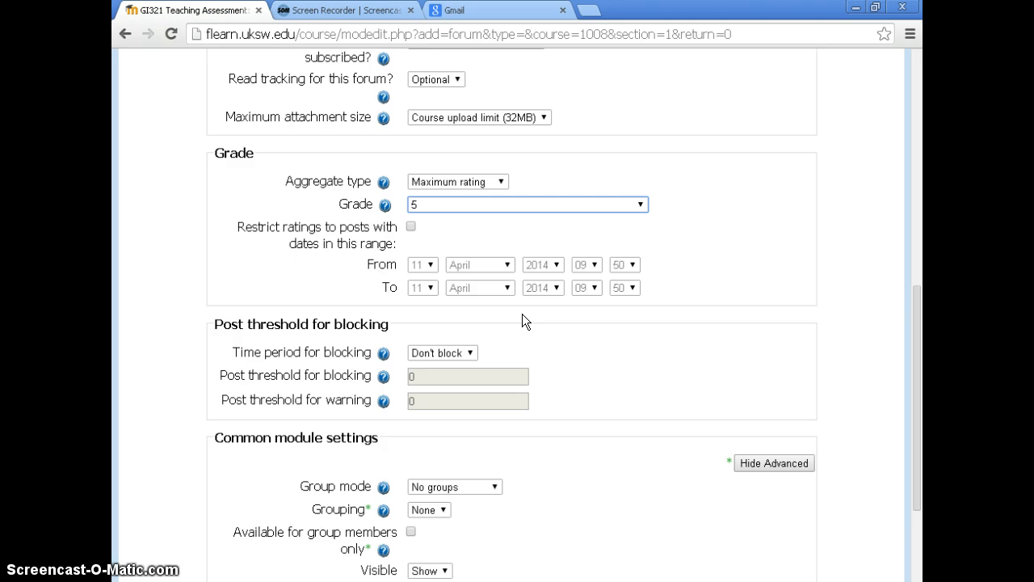
scroll(522, 313, down, 3)
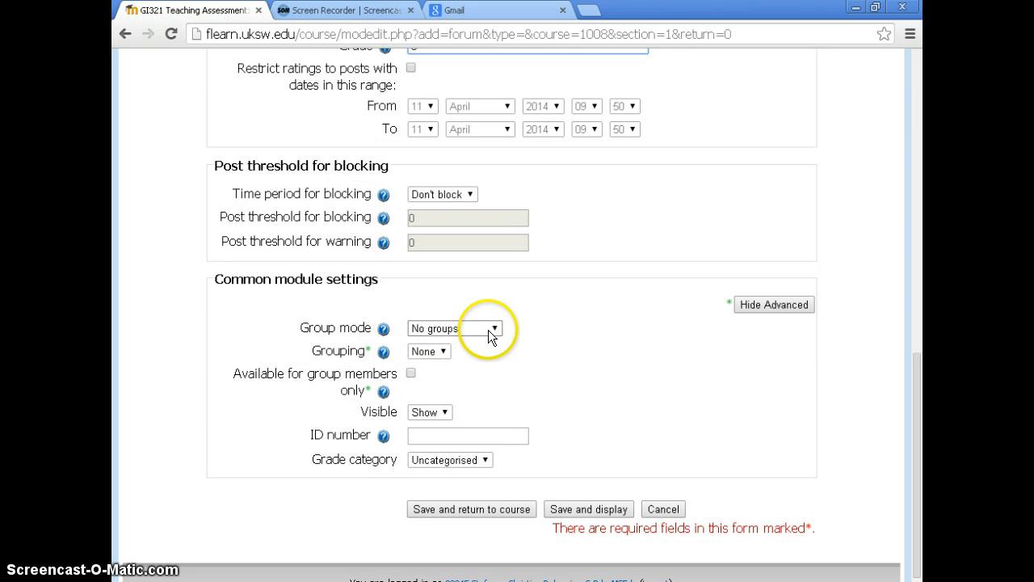
click(494, 330)
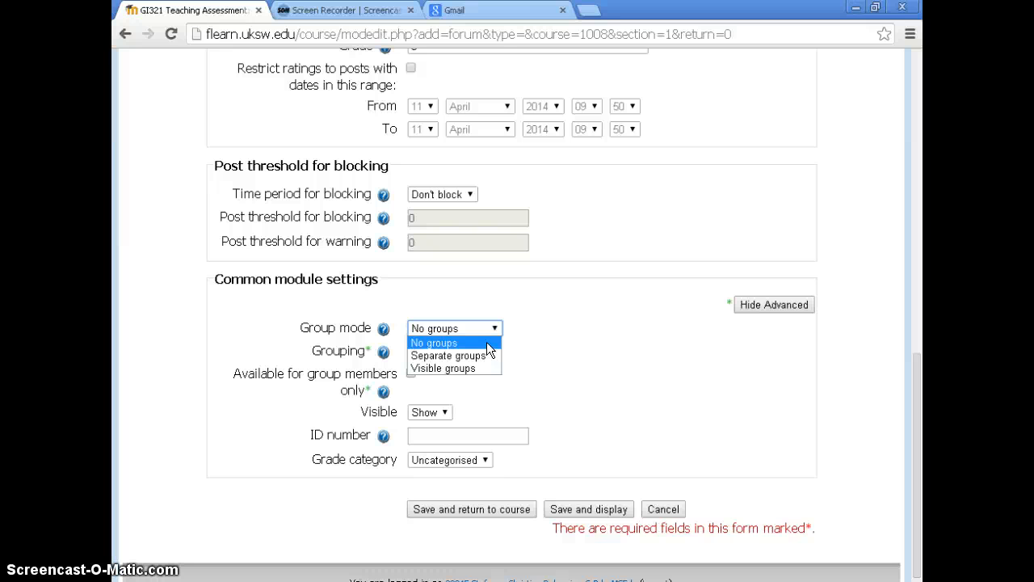
click(538, 336)
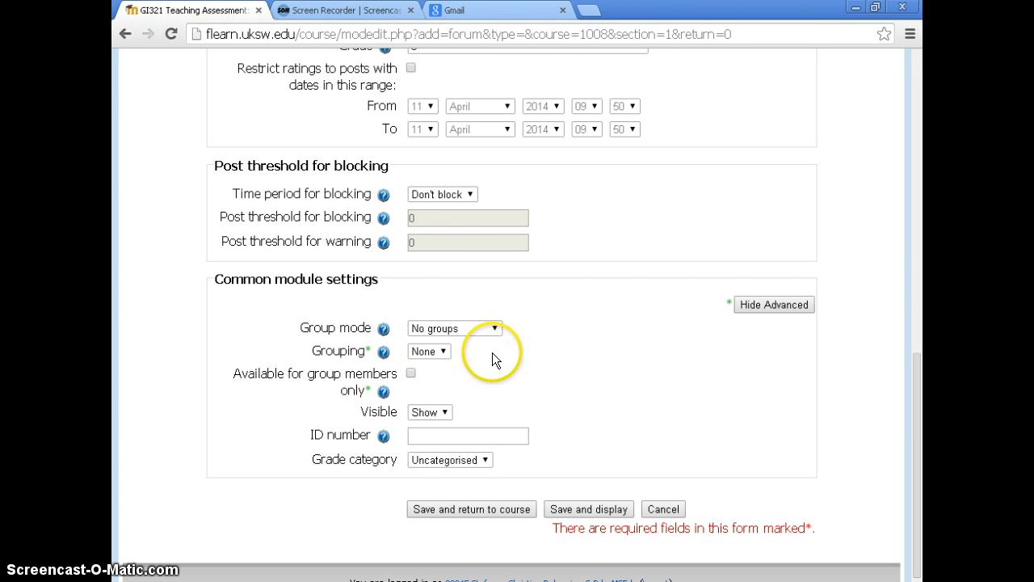
scroll(501, 357, down, 1)
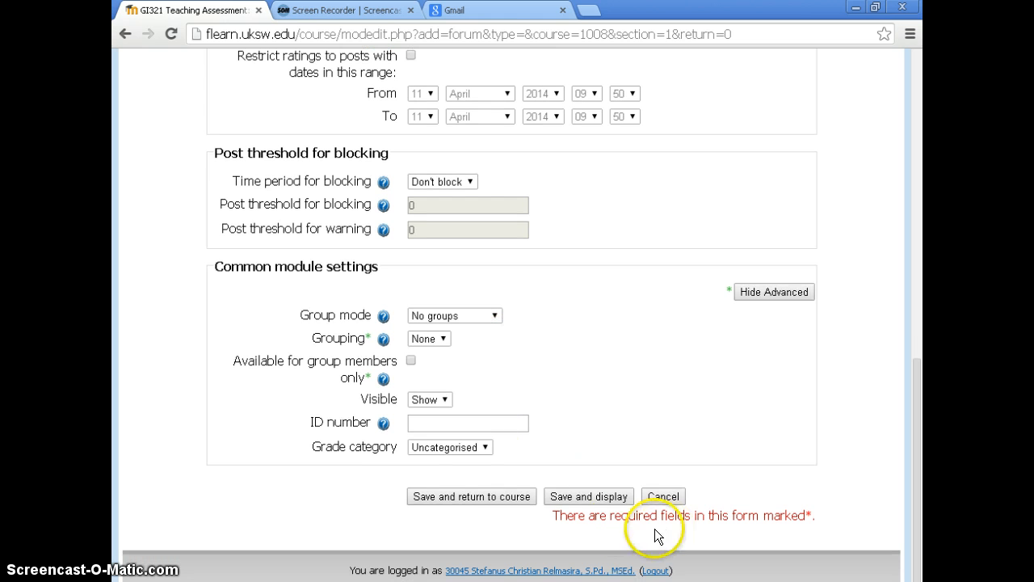
click(482, 497)
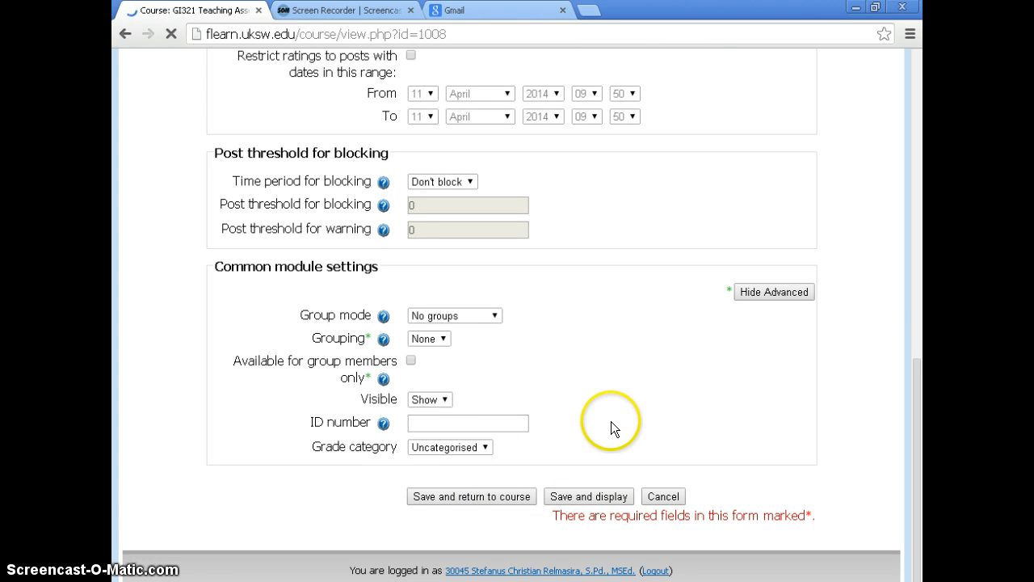
Start adding a new Forum activity to topic 2 of the course
scroll(611, 421, down, 2)
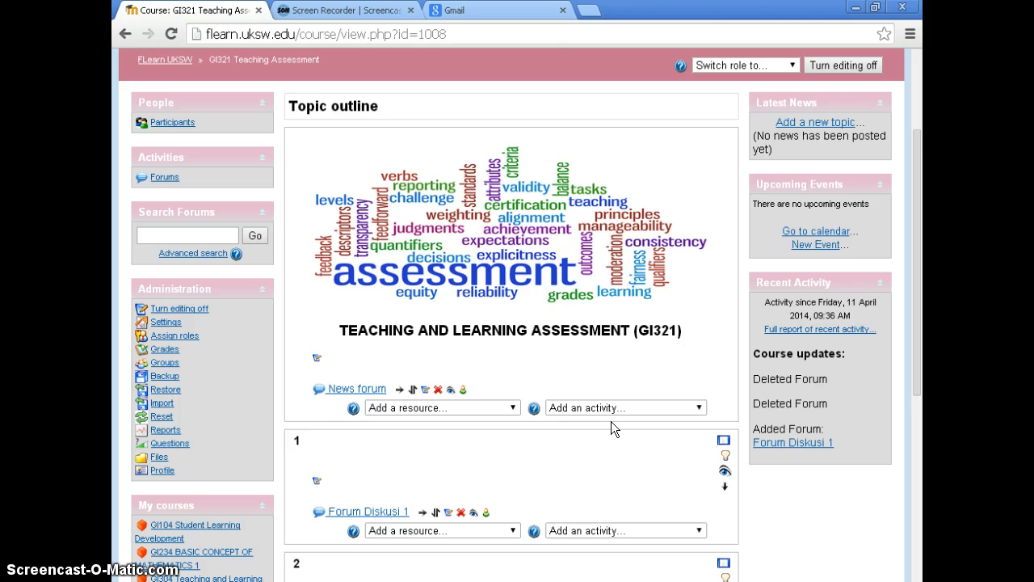
scroll(611, 428, down, 1)
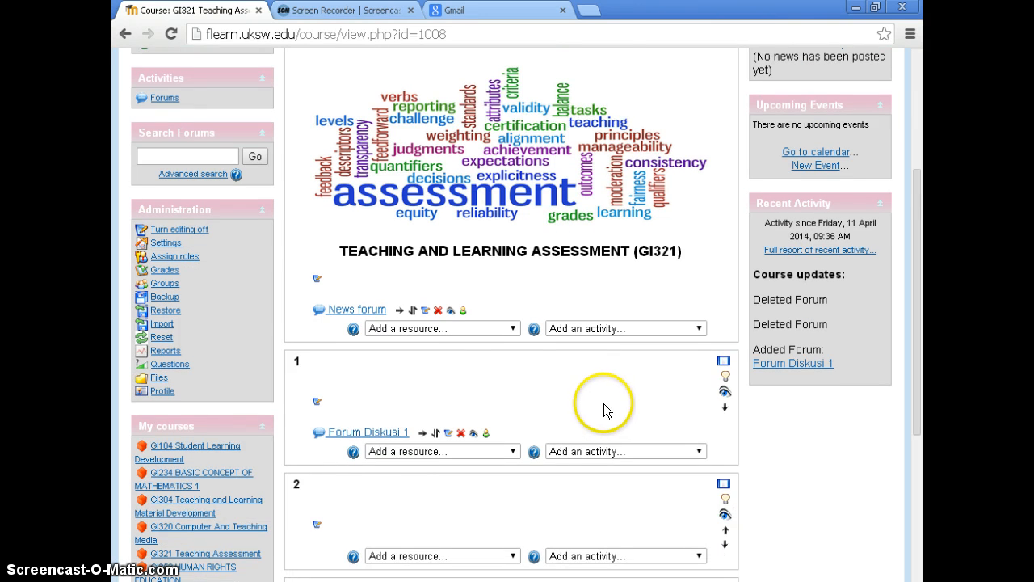
scroll(589, 408, down, 1)
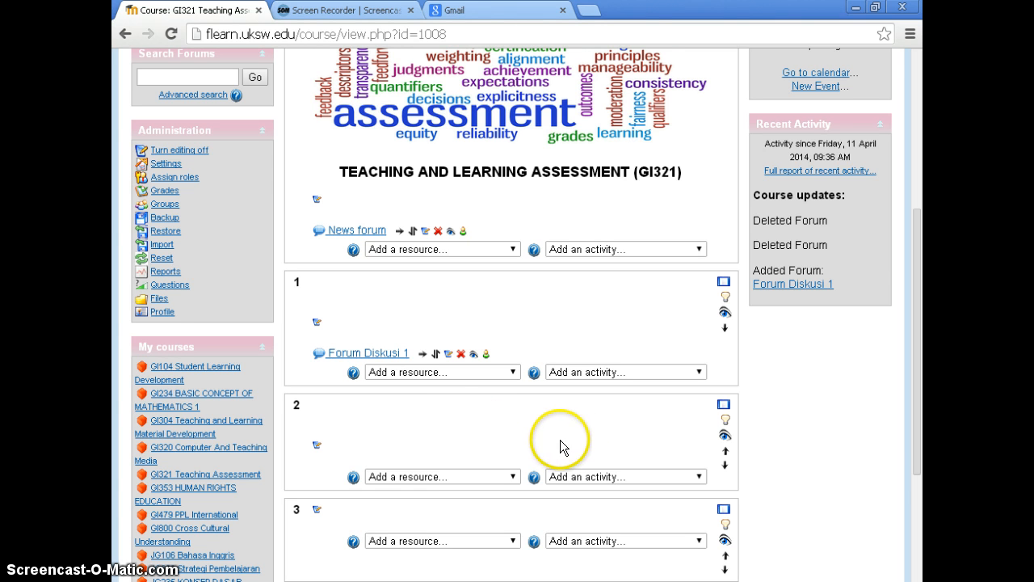
click(578, 477)
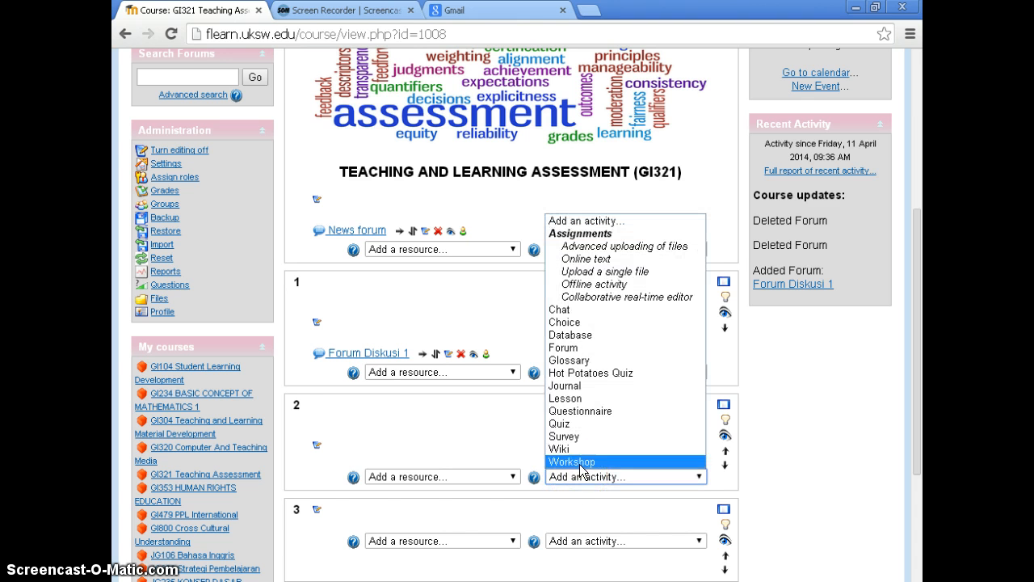
click(570, 348)
Name the new forum "Forum Diskusi 2"
click(467, 331)
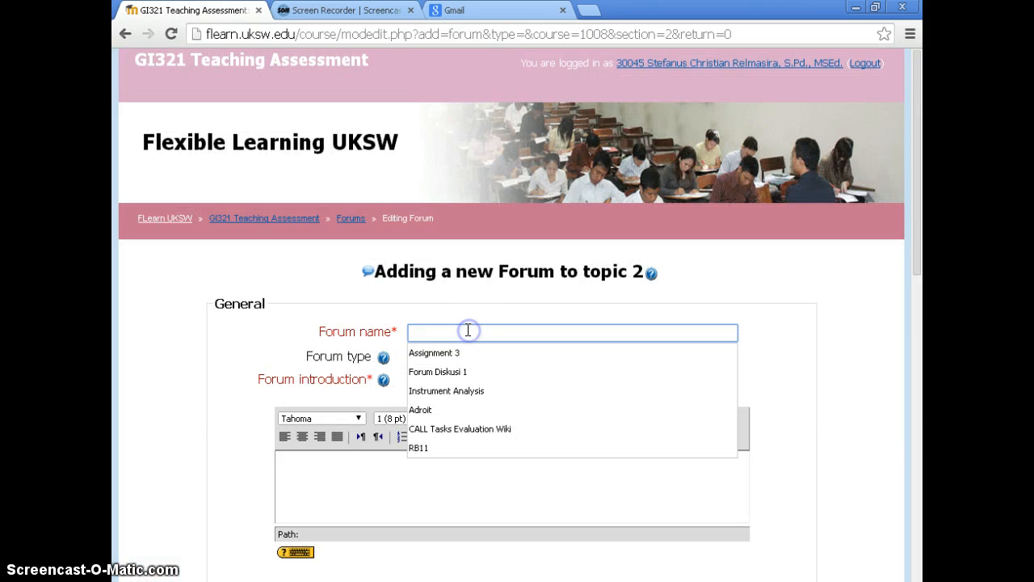
text(Forum disk)
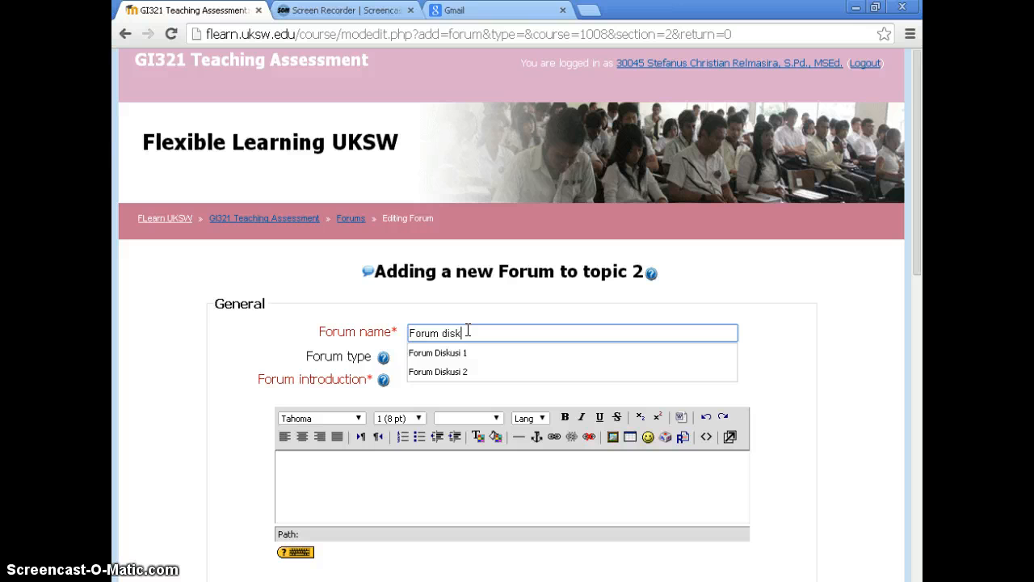
key(BackSpace)
key(BackSpace)
key(BackSpace)
key(BackSpace)
text(Diskusi)
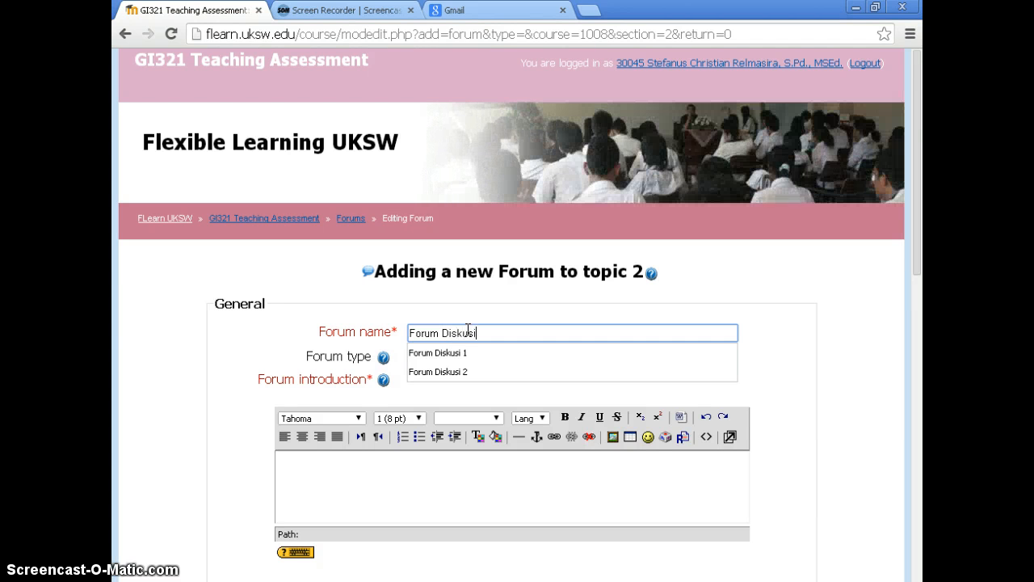
text( 2)
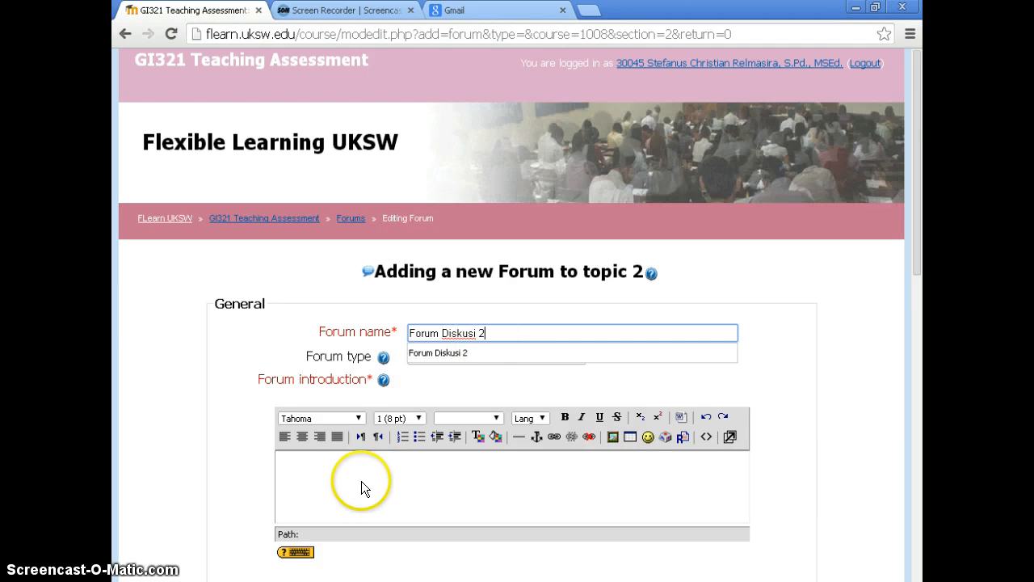
Set the forum type to A single simple discussion
click(361, 480)
scroll(474, 387, down, 1)
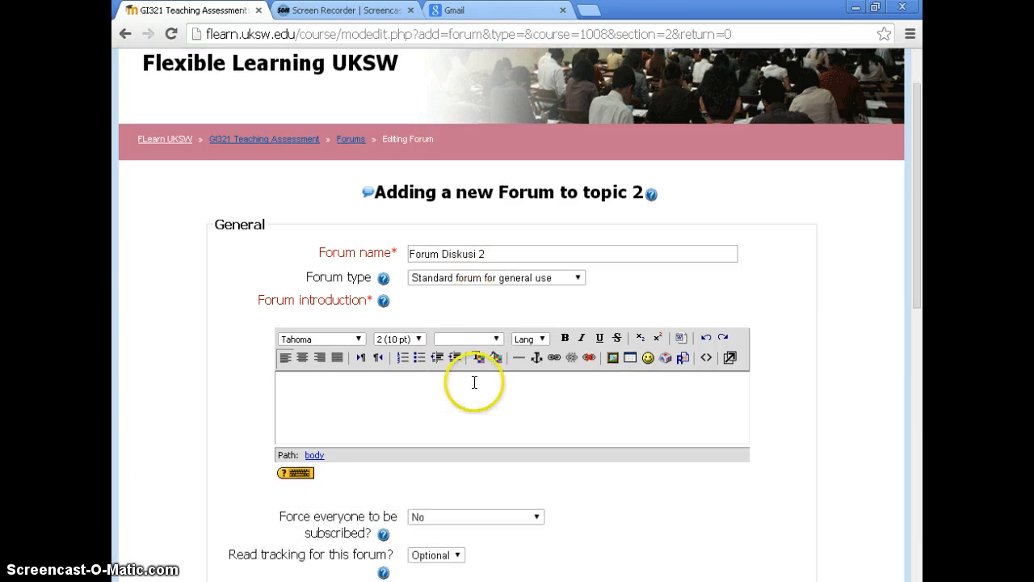
click(472, 277)
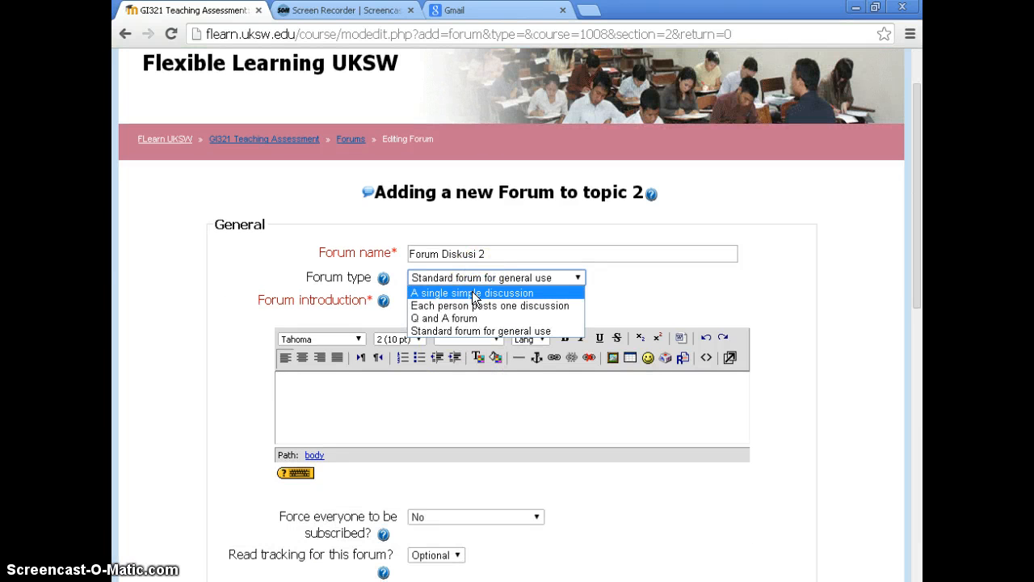
click(472, 292)
Copy the Part 1 paragraph, "Jelaskan apa yang" through "(Poin 5", from Contoh forum.txt in Notepad into the forum introduction
click(326, 388)
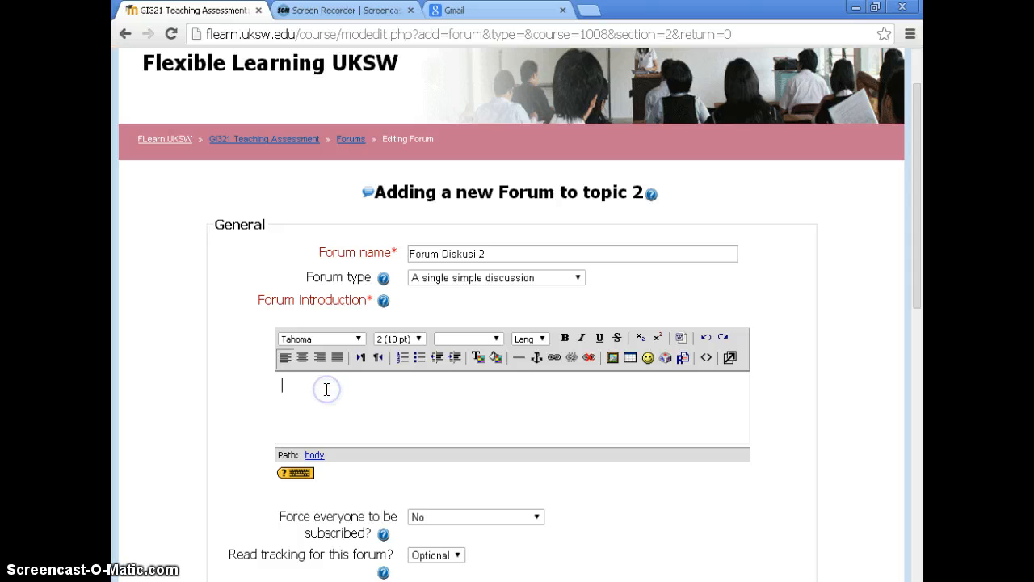
click(335, 388)
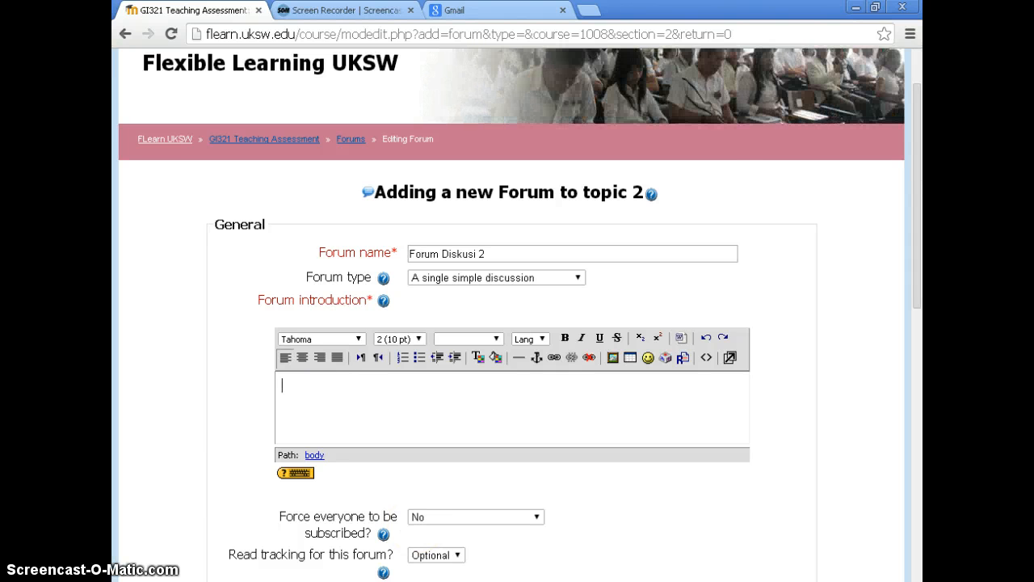
key(alt+Tab)
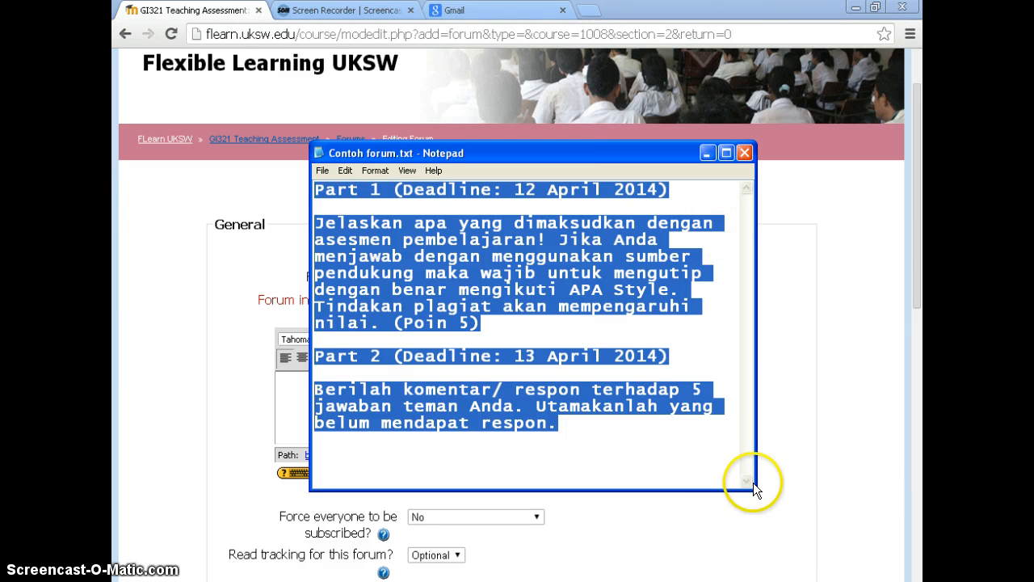
click(475, 323)
drag(475, 323, 309, 224)
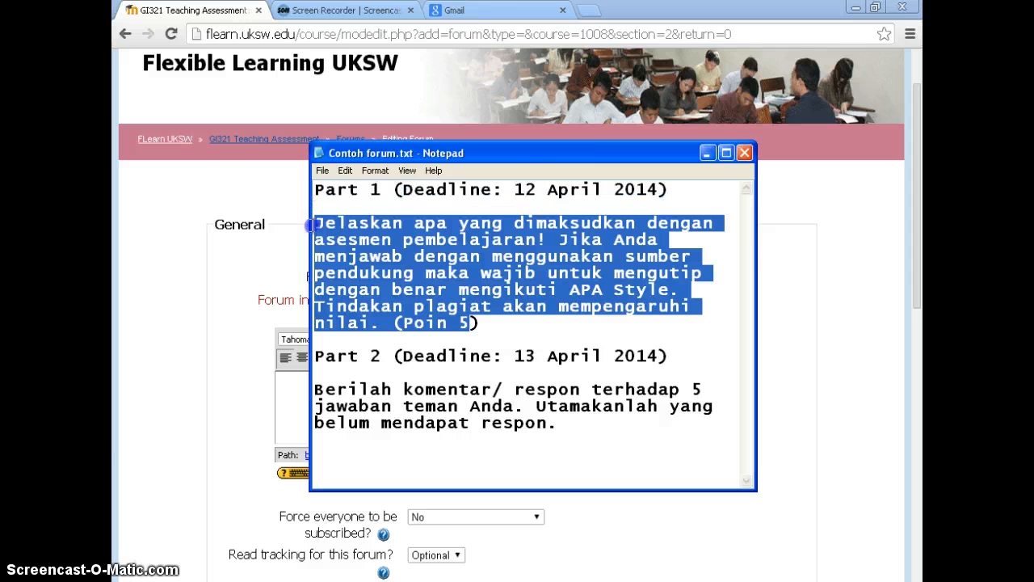
key(ctrl+c)
click(300, 382)
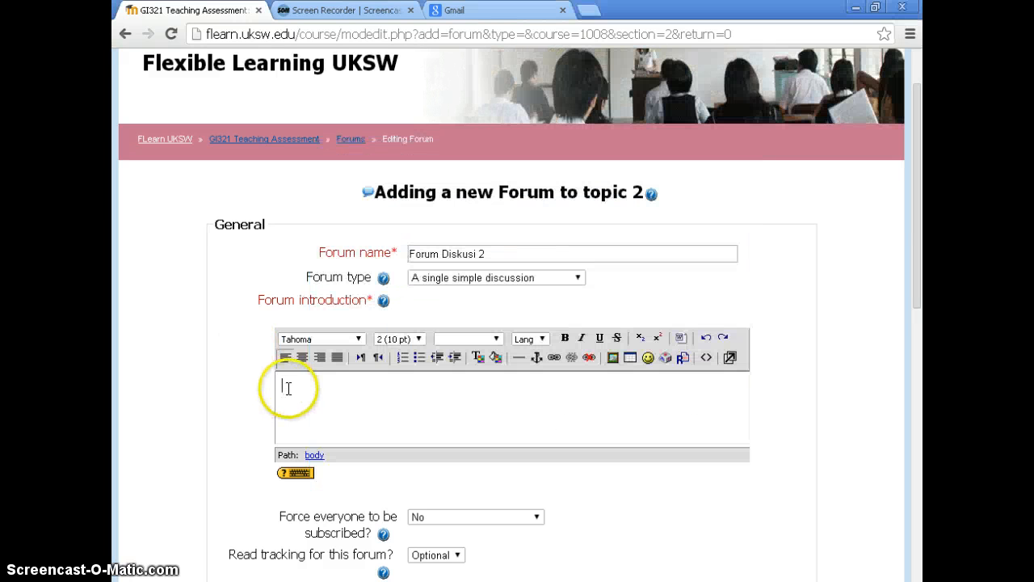
key(ctrl+v)
Remove the line breaks inside the pasted introduction text so that it forms one continuous paragraph with single spaces between the joined lines
click(281, 430)
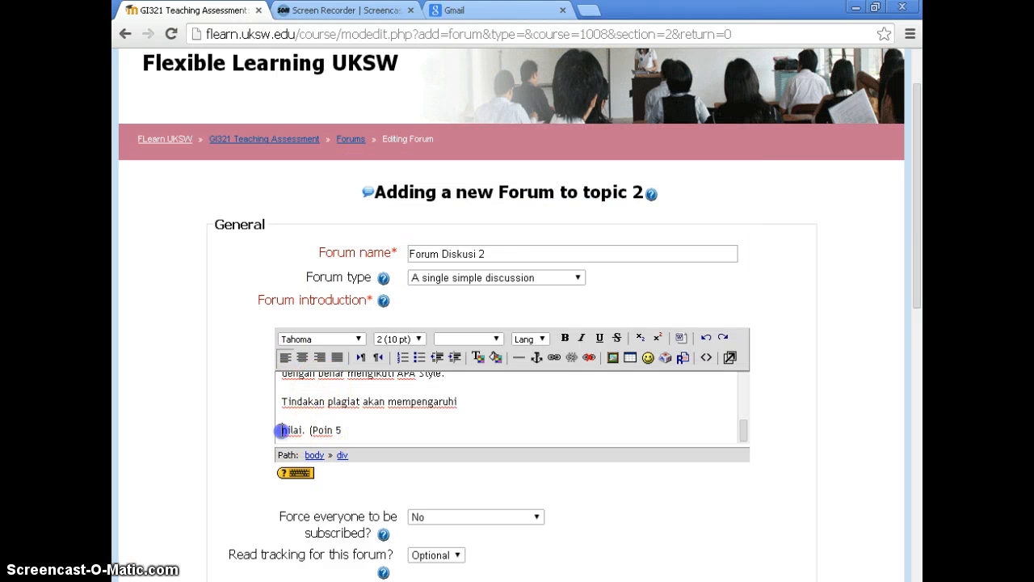
key(BackSpace)
key(BackSpace)
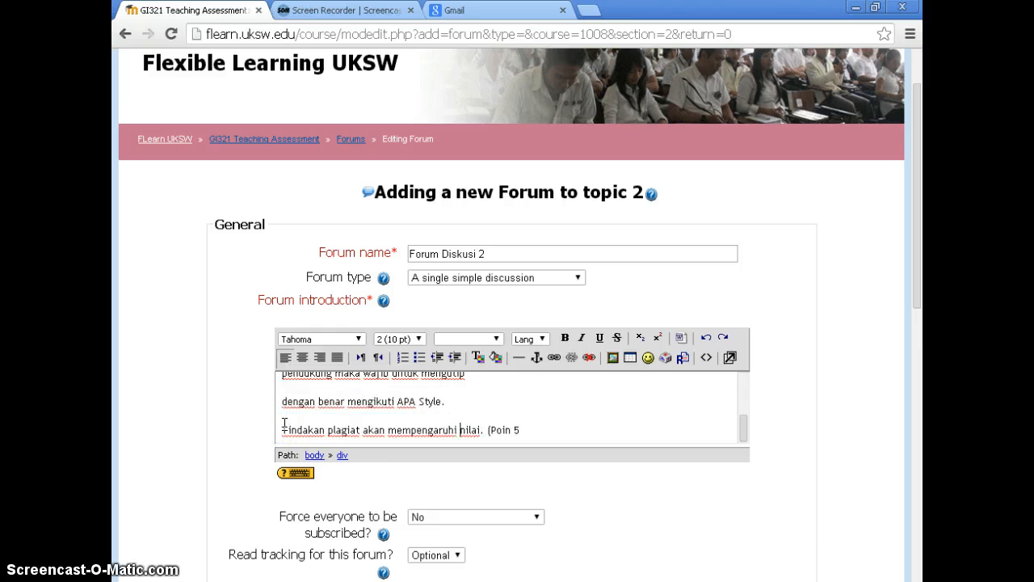
click(276, 427)
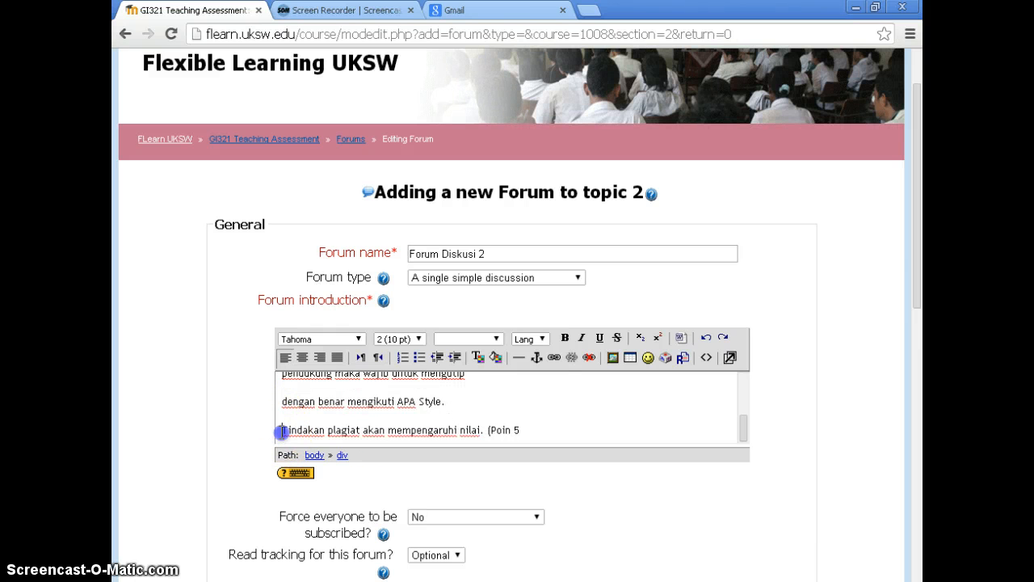
key(BackSpace)
key(BackSpace)
key(shift+Right)
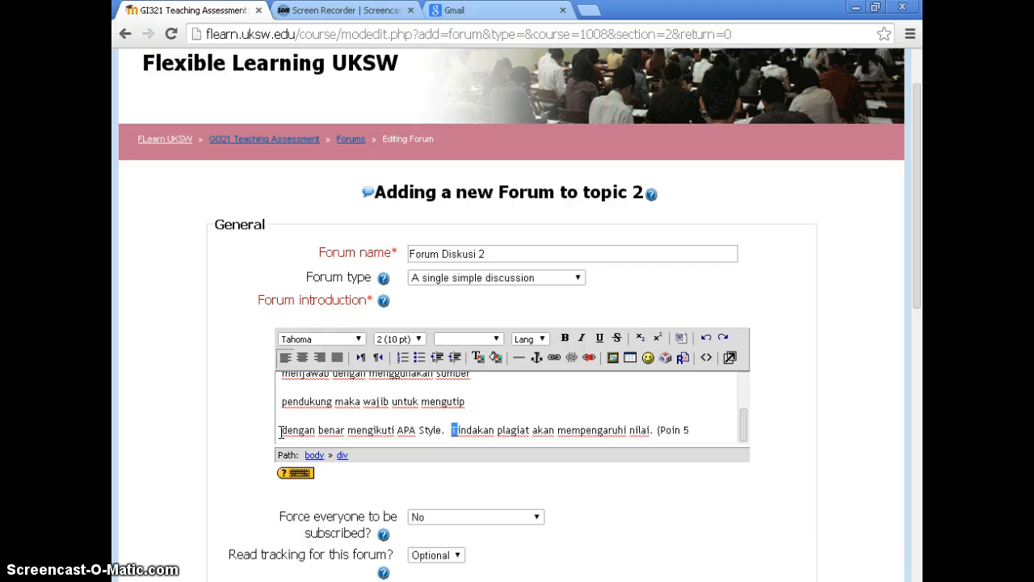
key(Left)
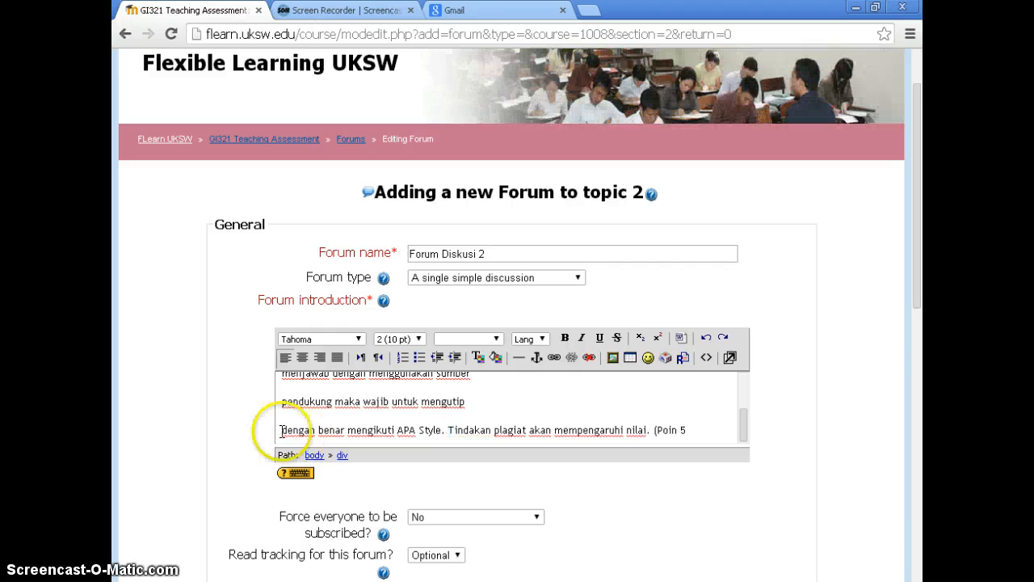
click(284, 429)
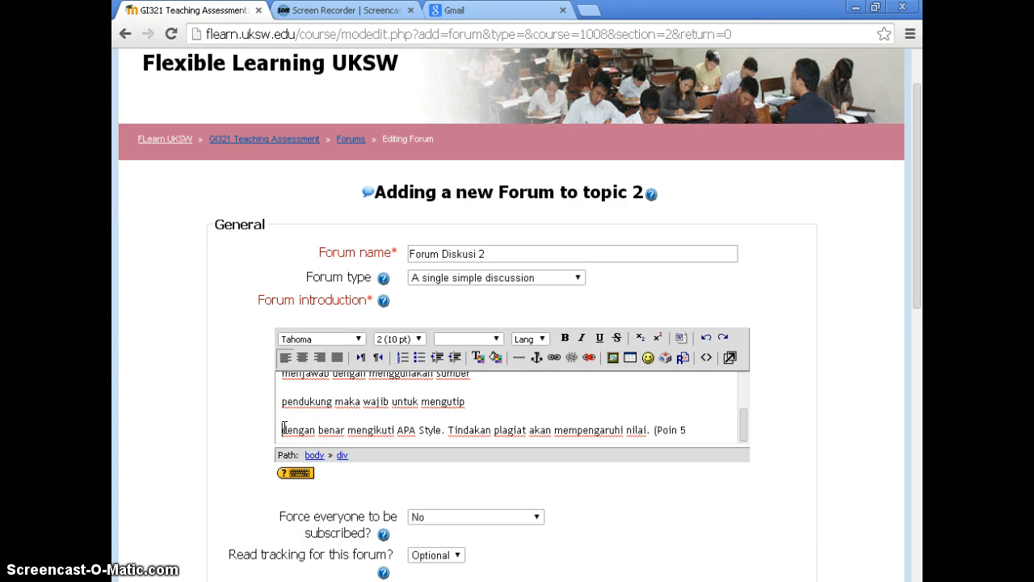
key(BackSpace)
key(BackSpace)
click(279, 429)
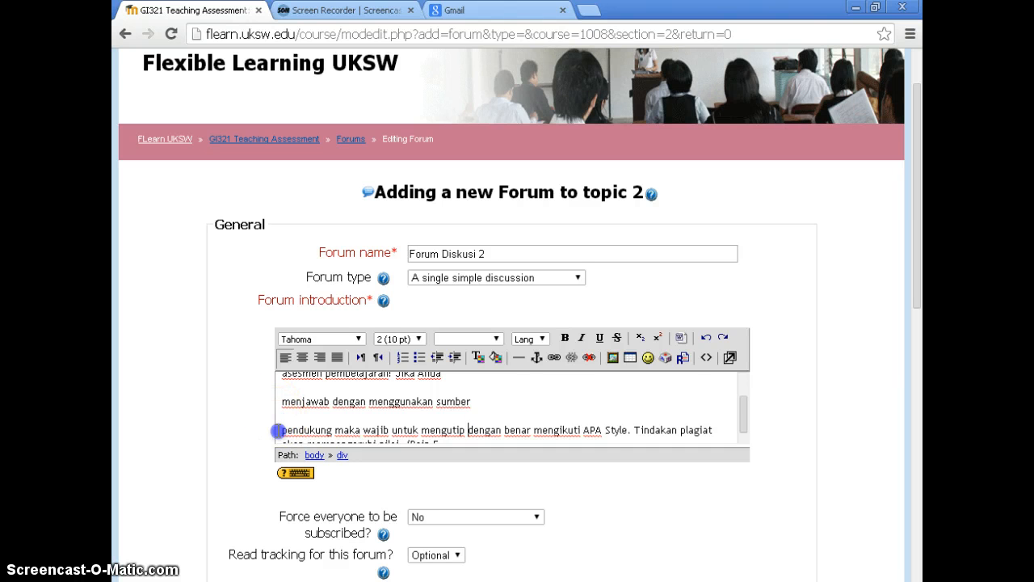
key(BackSpace)
key(BackSpace)
click(278, 430)
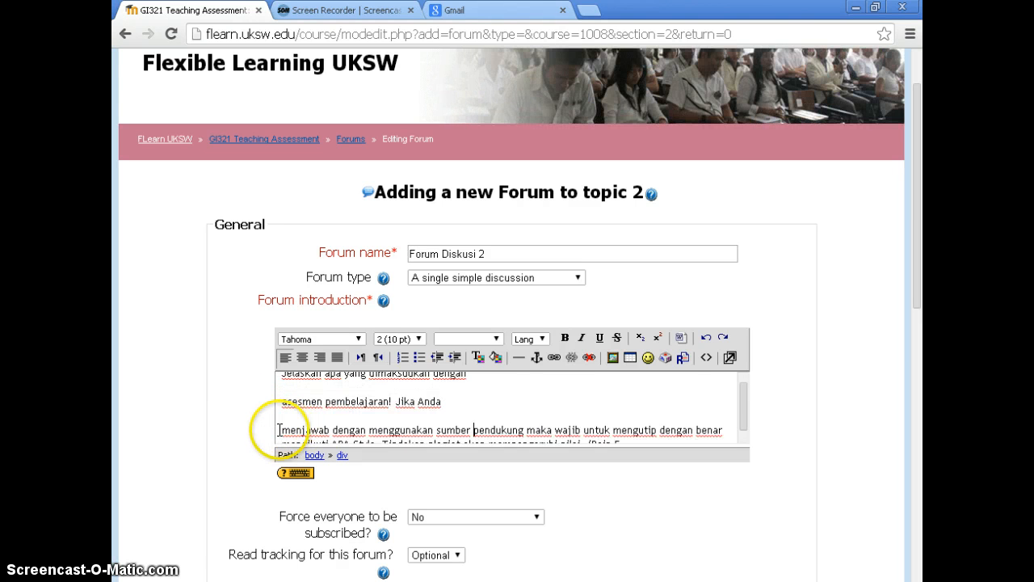
key(BackSpace)
key(BackSpace)
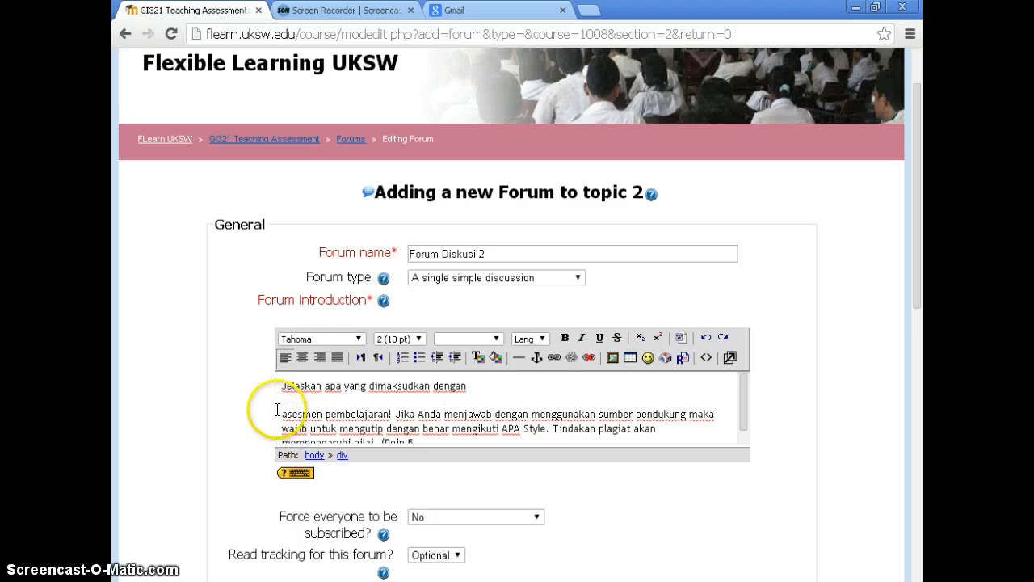
click(279, 413)
key(BackSpace)
key(BackSpace)
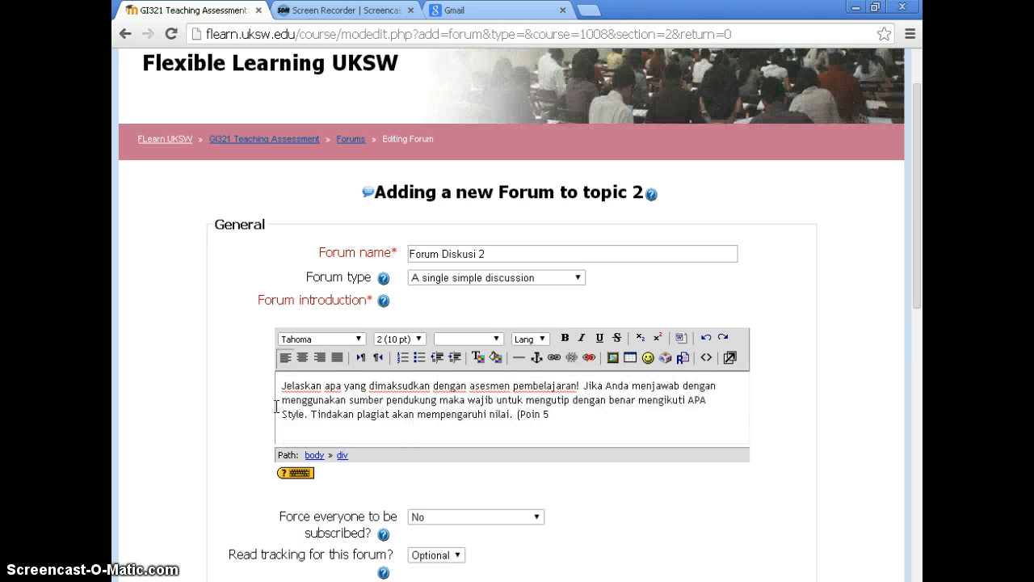
Insert the heading line "Contoh a single simple discussion" above the forum introduction paragraph, separated from it by a blank line
click(276, 385)
key(Return)
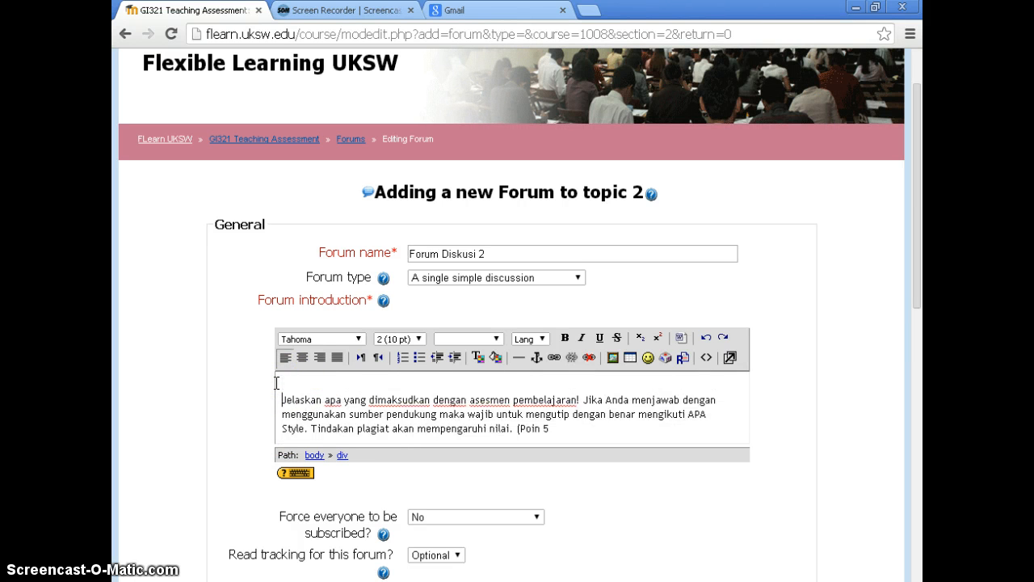
key(Return)
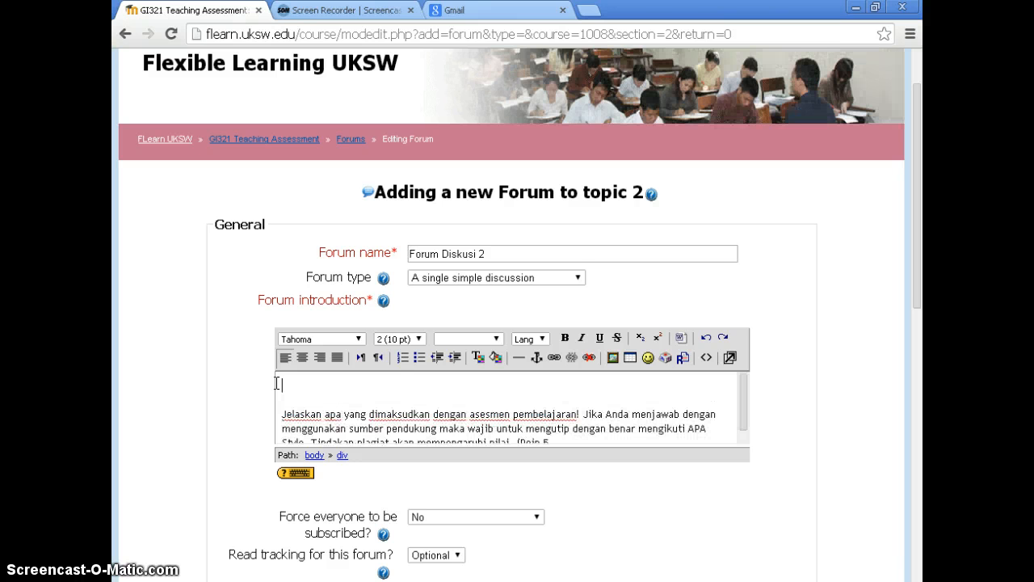
text(Contoh)
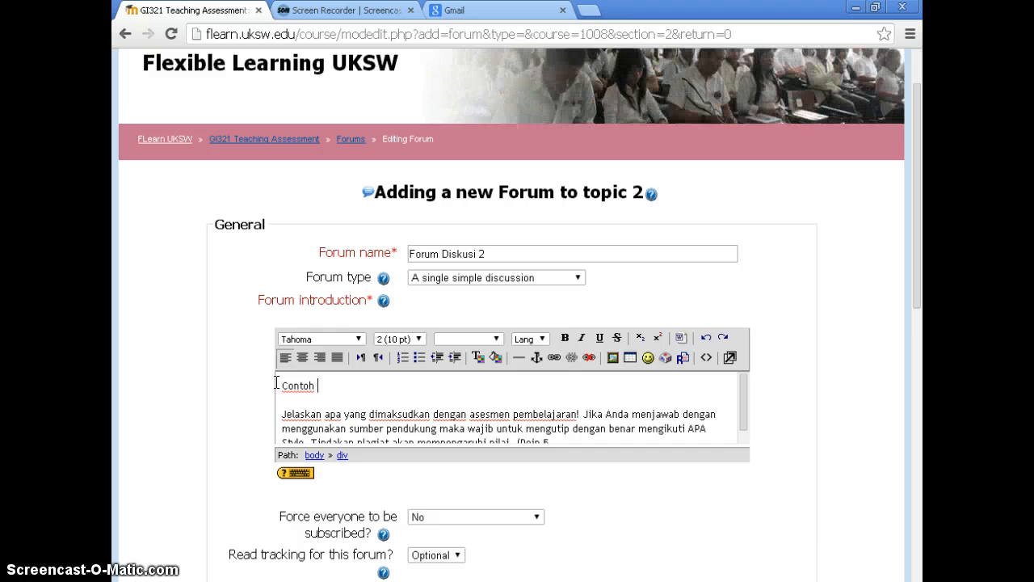
text( a singl)
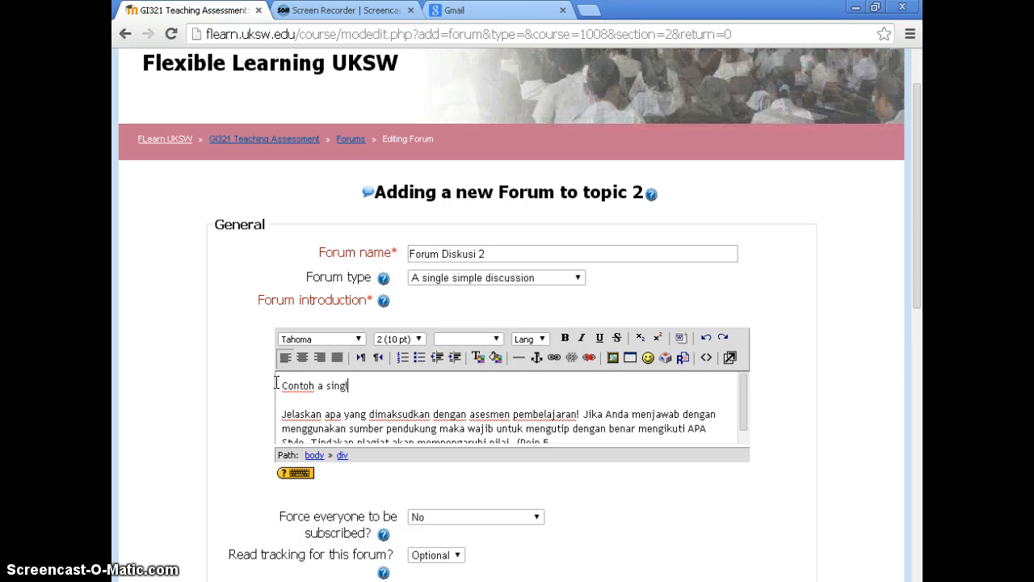
text(e sim)
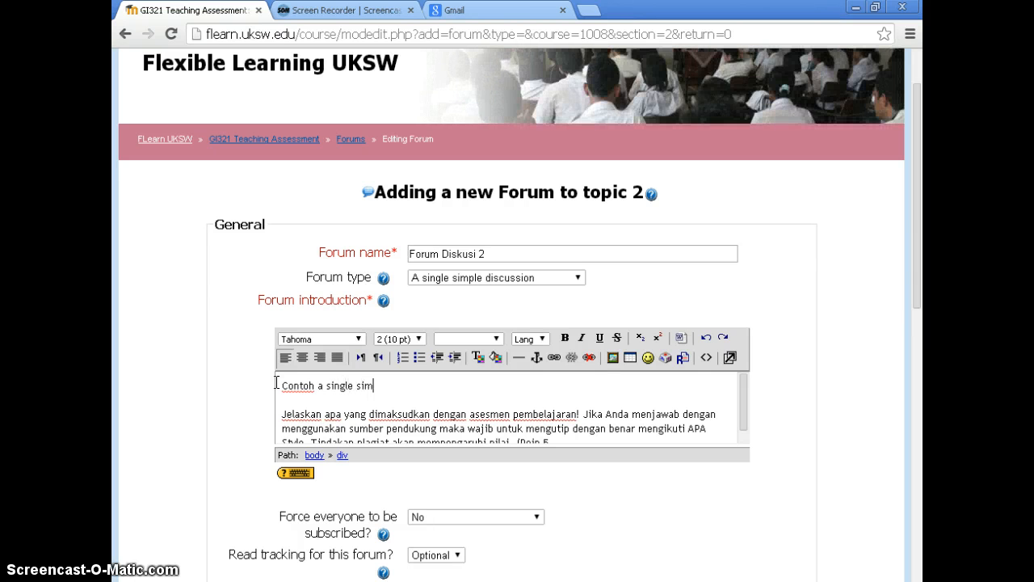
text(ple discussio)
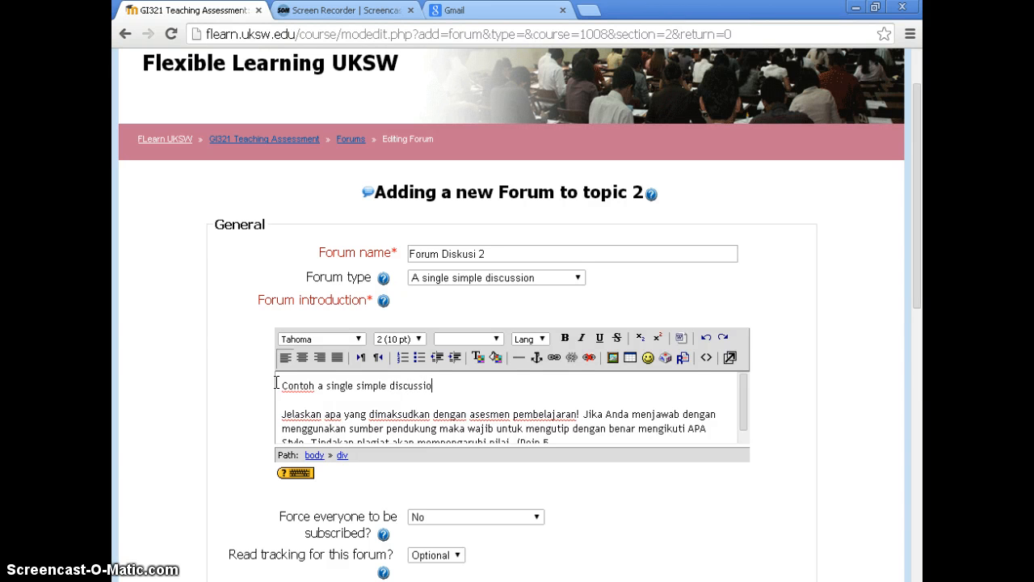
text(n)
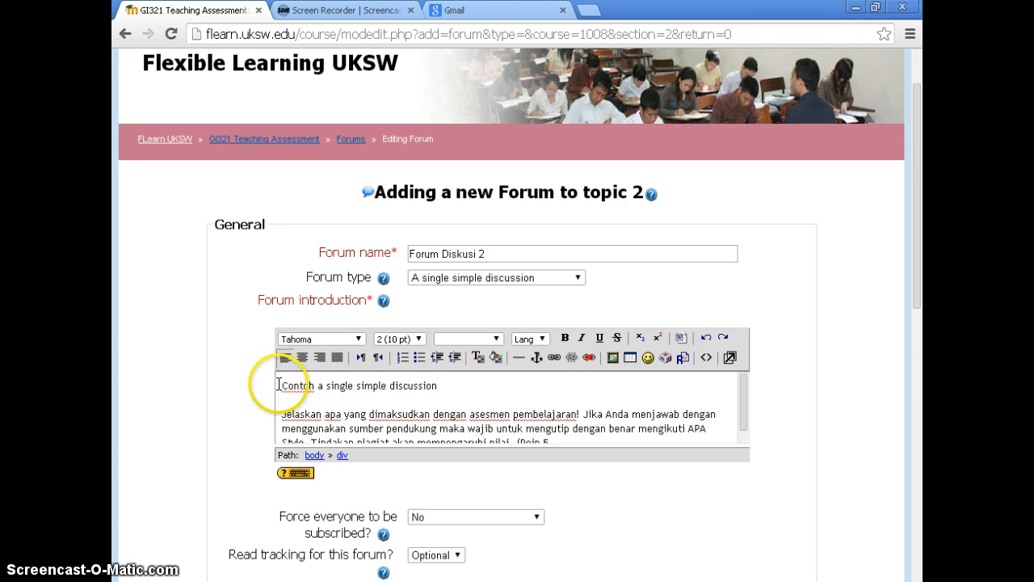
Format the heading "Contoh a single simple discussion" in bold with a yellow background highlight
drag(278, 386, 458, 389)
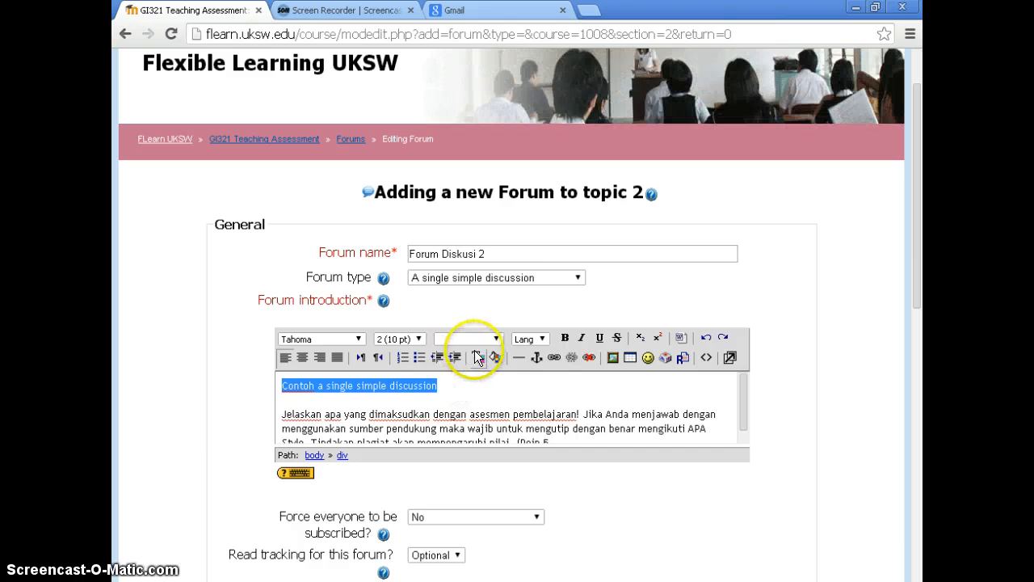
click(494, 358)
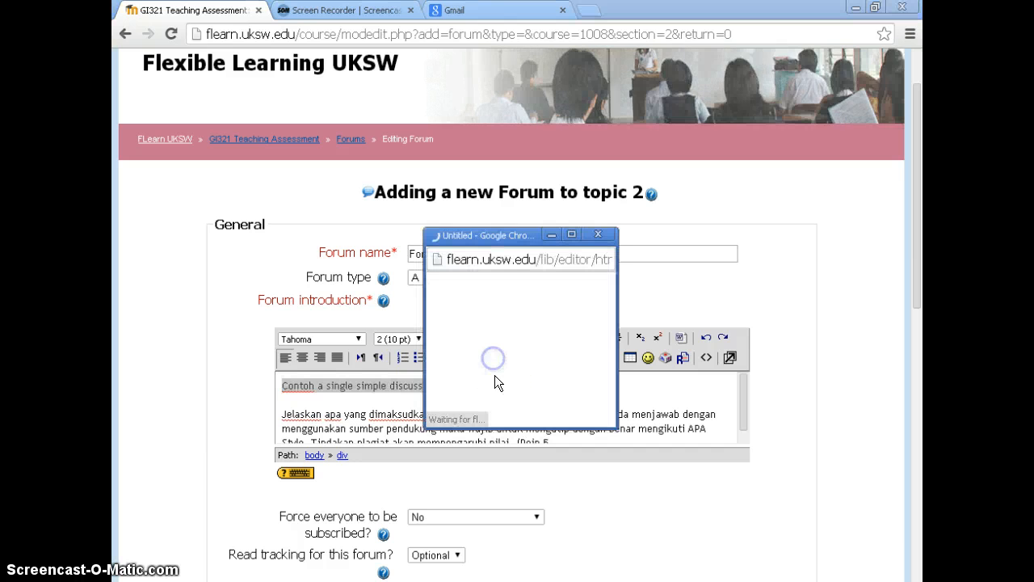
click(610, 357)
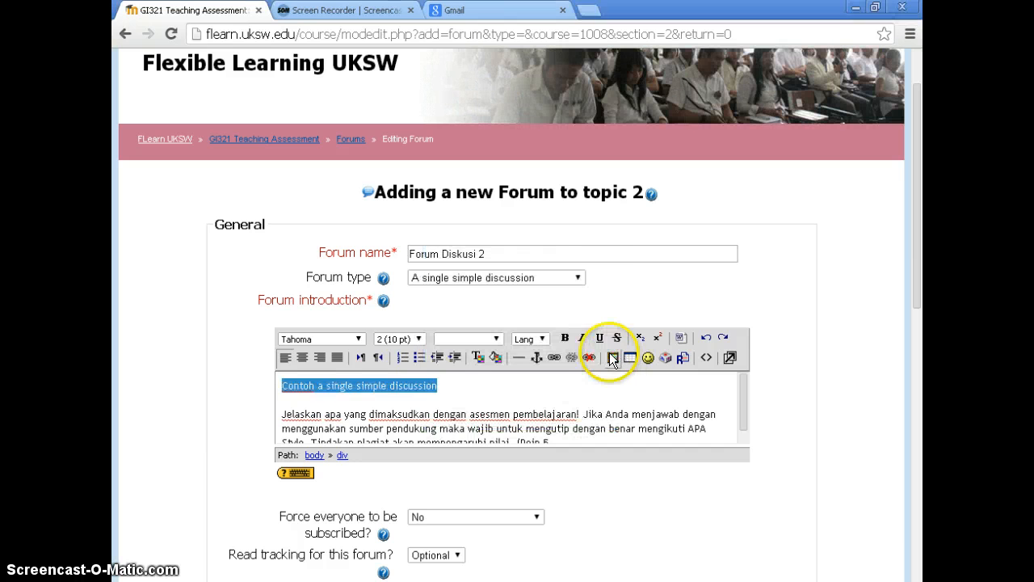
click(589, 393)
drag(457, 394, 261, 381)
key(ctrl+b)
click(472, 407)
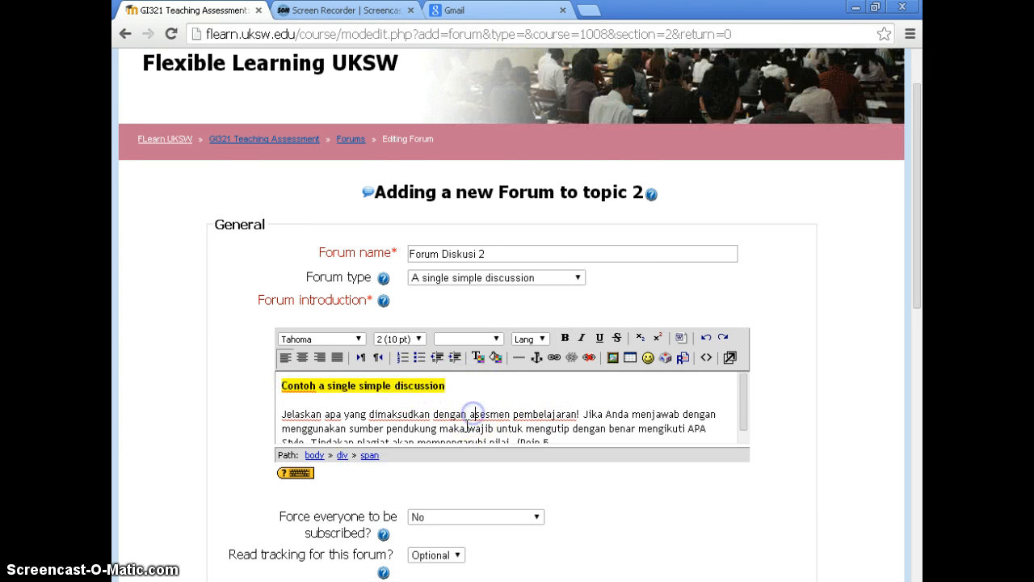
Add the missing closing parenthesis at the end of the introduction and make "(Poin 5)" bold
scroll(469, 416, down, 2)
click(490, 351)
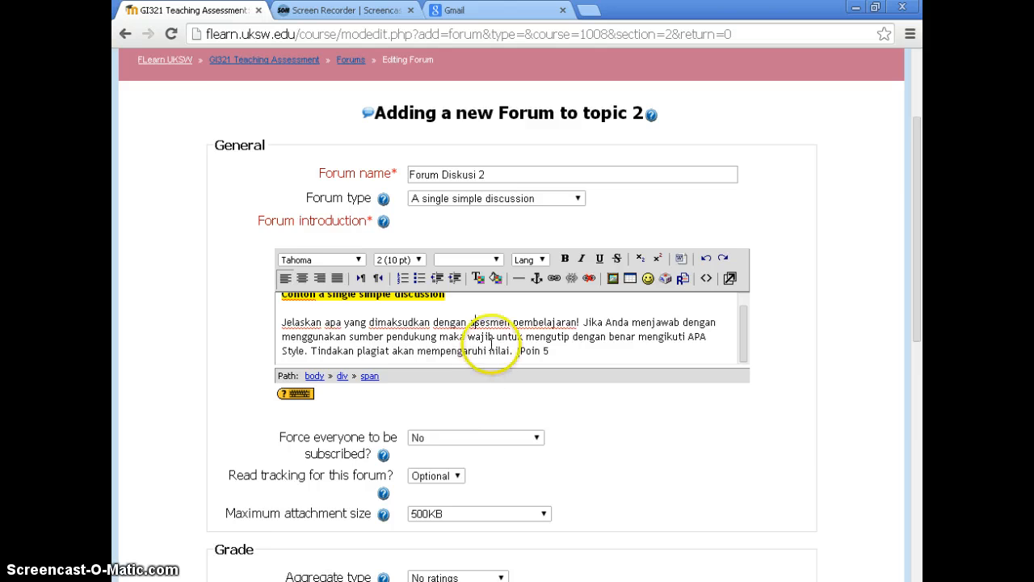
scroll(489, 351, down, 2)
click(554, 271)
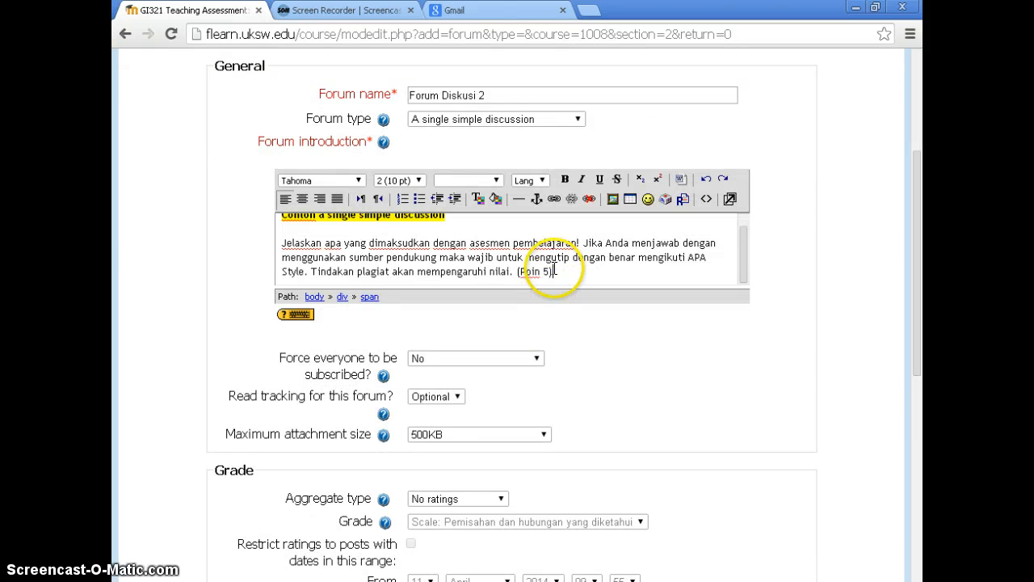
drag(554, 271, 516, 275)
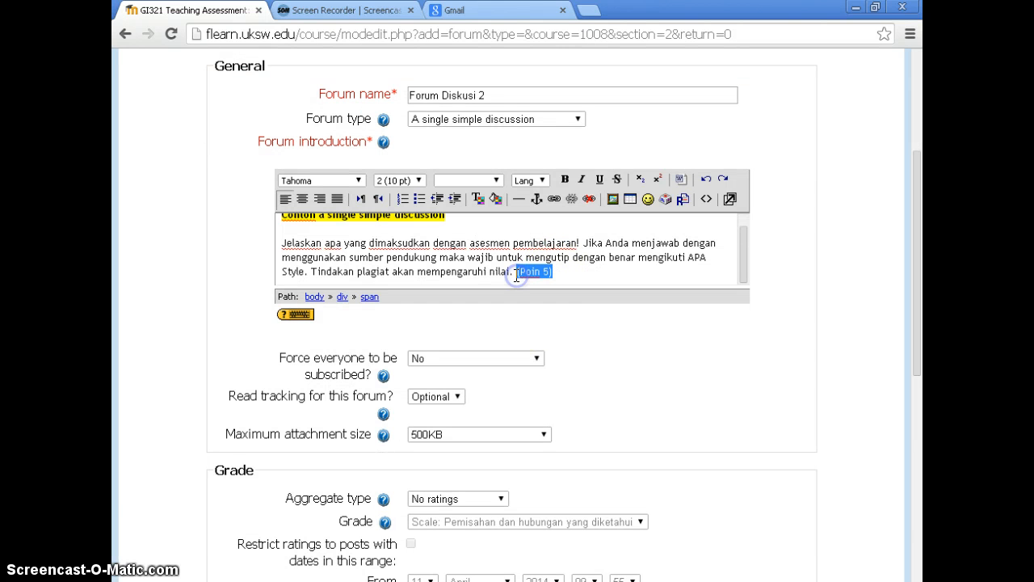
key(ctrl+b)
click(586, 277)
Set the forum's maximum attachment size to 32MB
scroll(586, 277, down, 2)
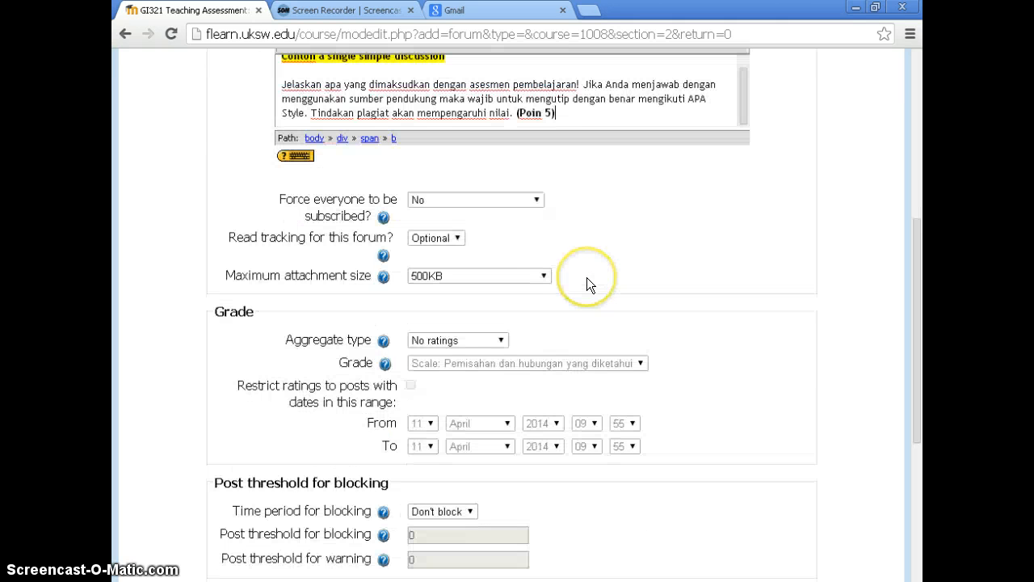
click(462, 270)
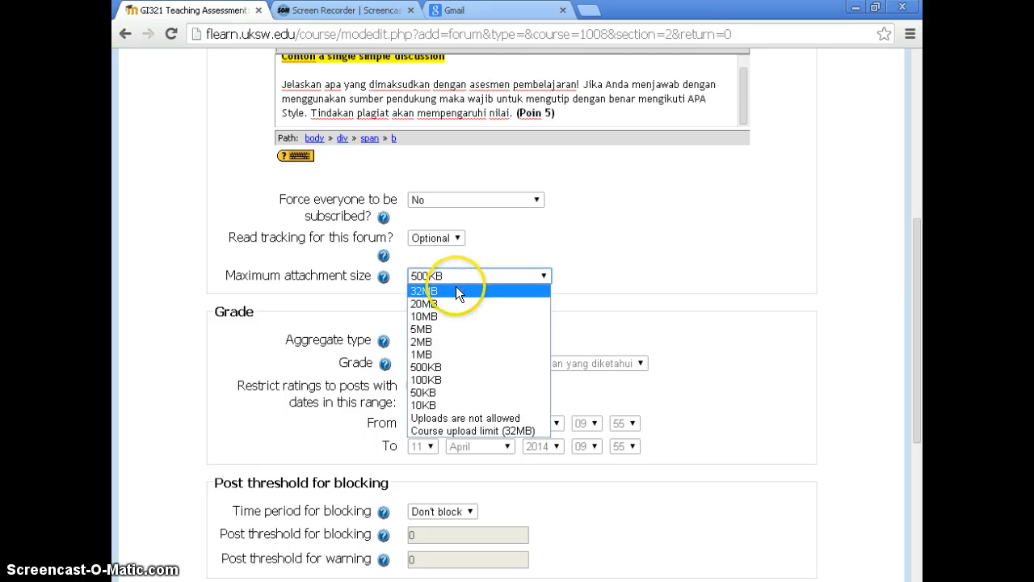
click(457, 290)
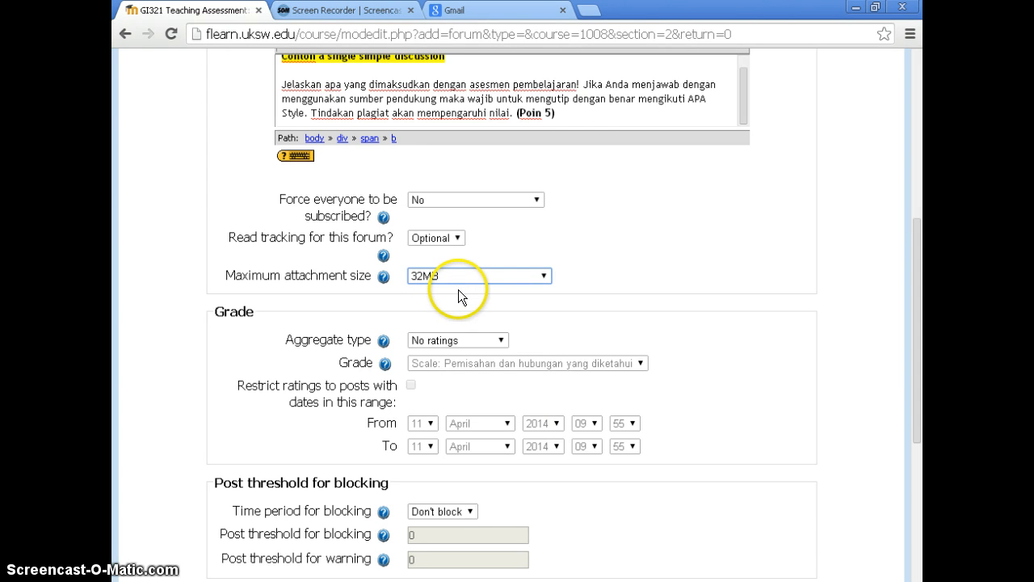
Set the forum's rating aggregate type to Maximum rating and its grade to 5
scroll(471, 290, down, 1)
click(458, 260)
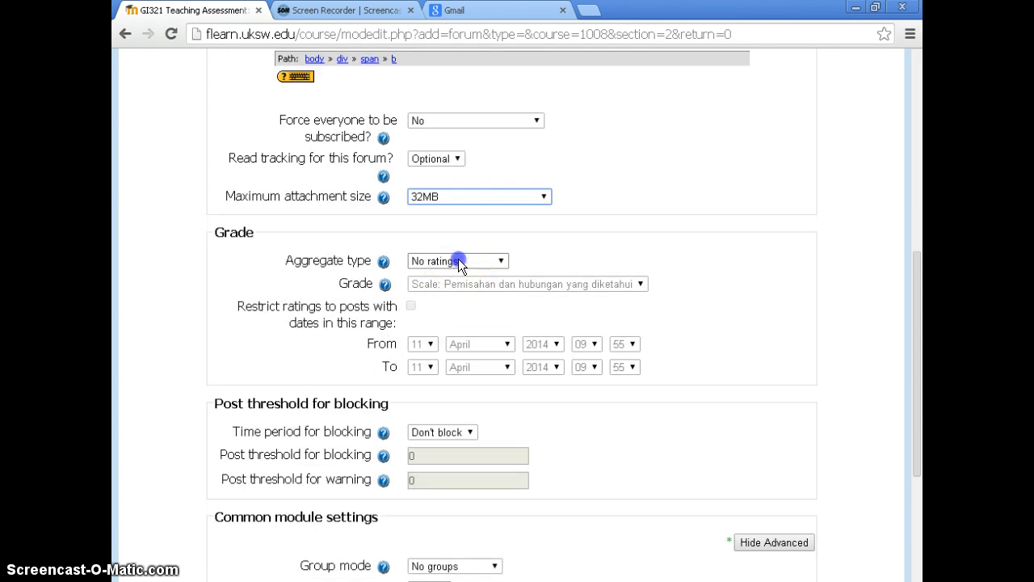
click(461, 313)
click(526, 284)
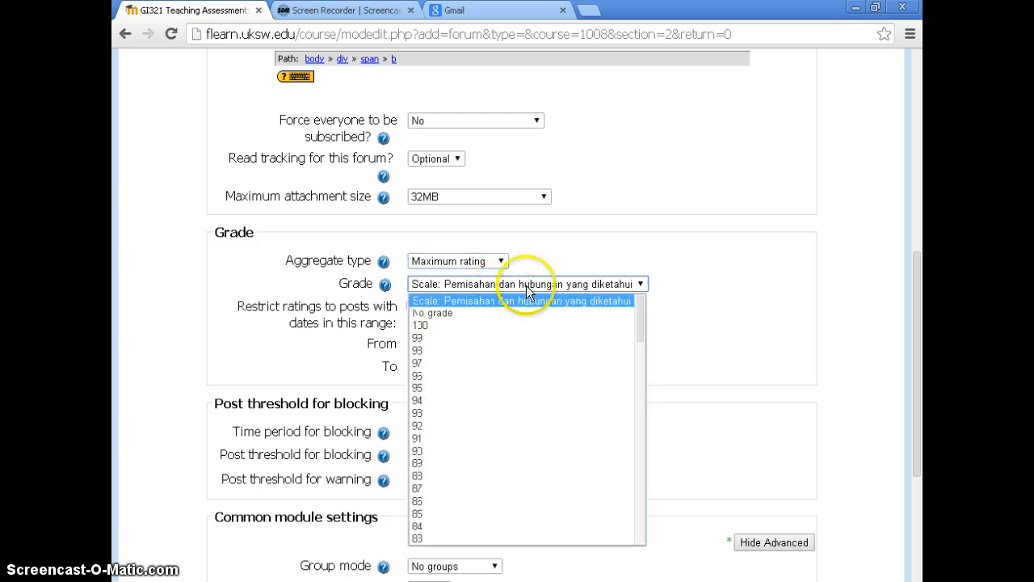
drag(643, 334, 639, 536)
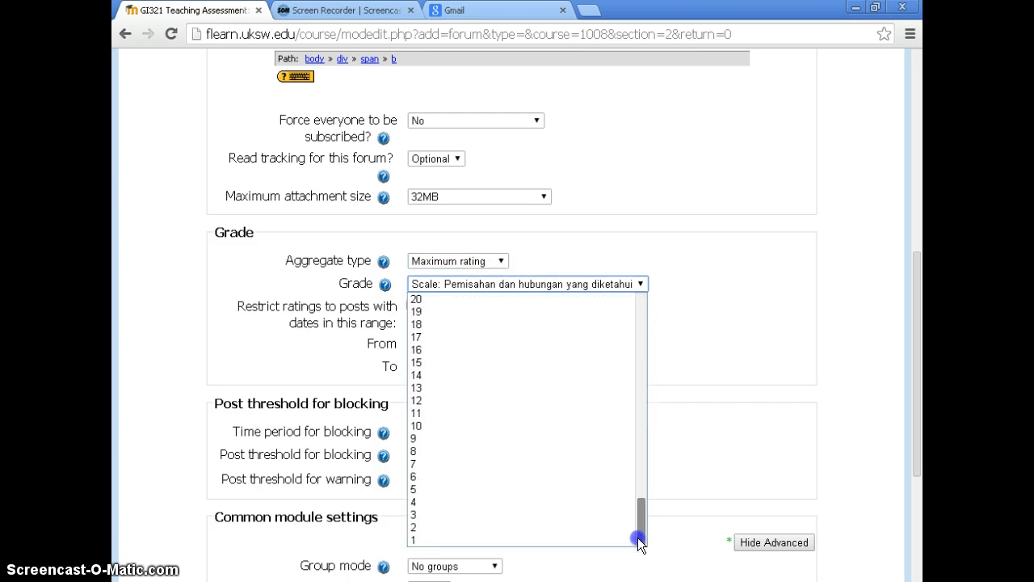
click(501, 486)
Save the Forum Diskusi 2 settings and return to the course page
scroll(585, 421, down, 3)
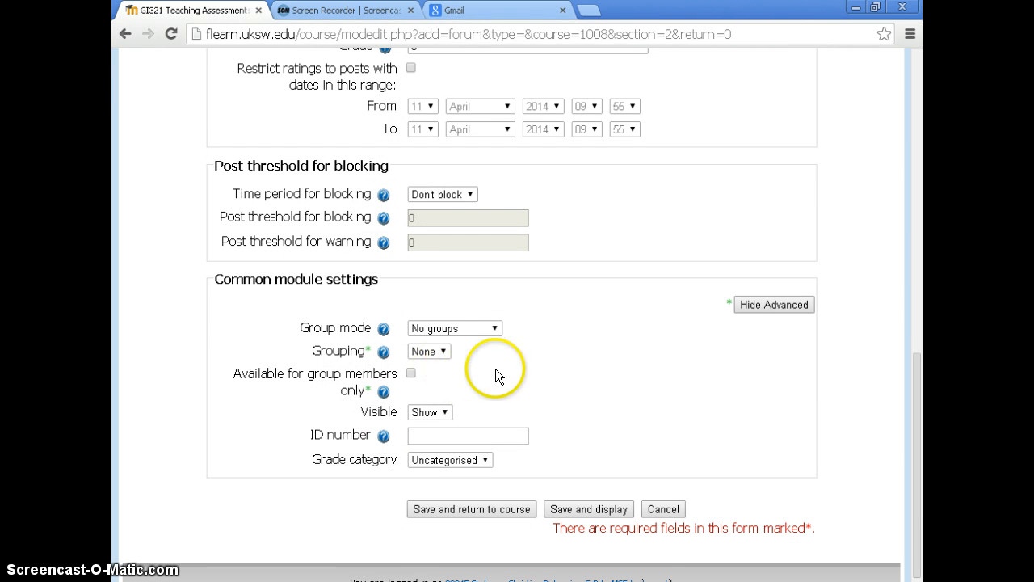
scroll(510, 364, down, 1)
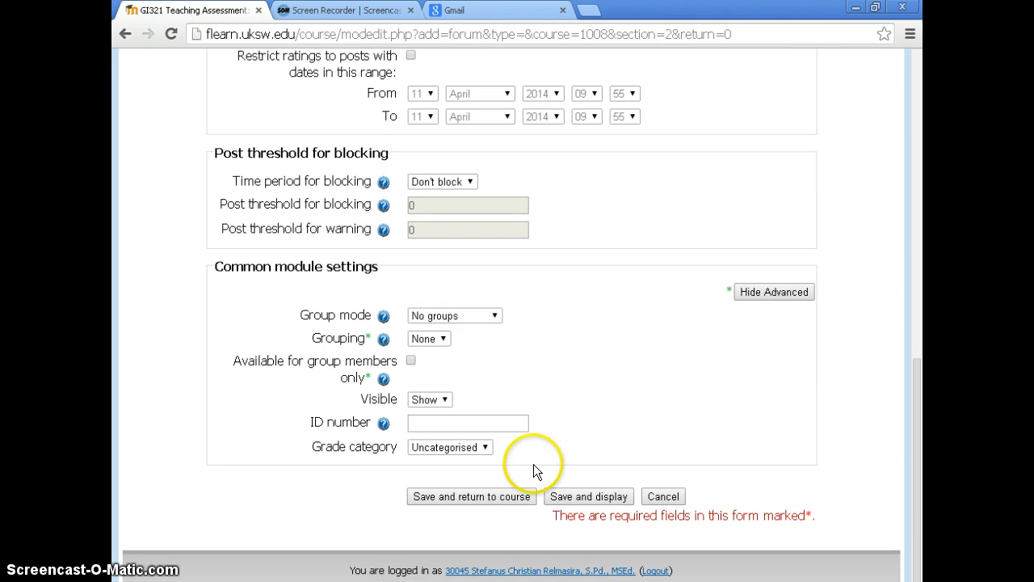
click(477, 496)
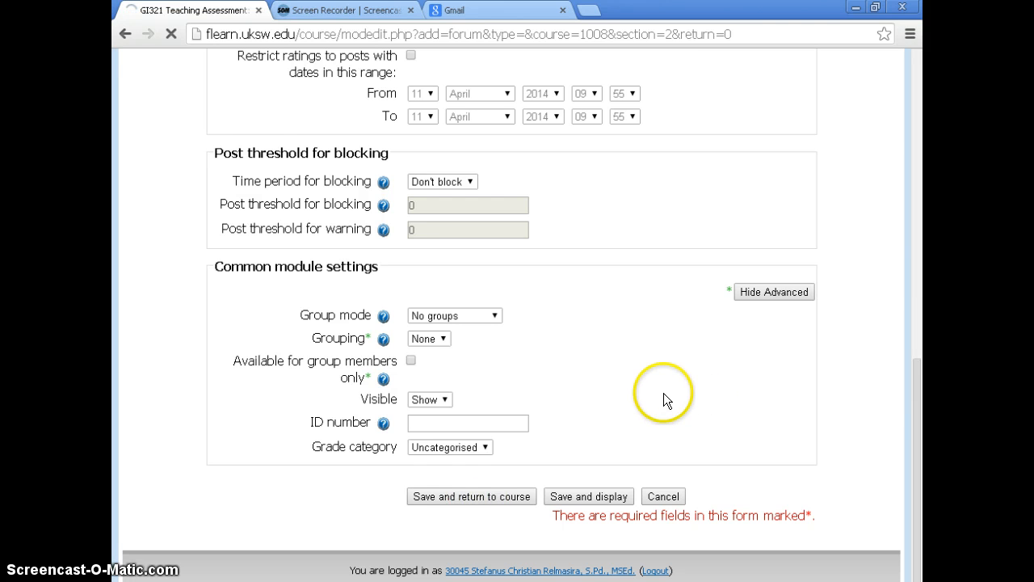
Open Forum Diskusi 1 from topic 1 in a new browser tab and review its Part 1 and Part 2 instructions
scroll(629, 393, down, 4)
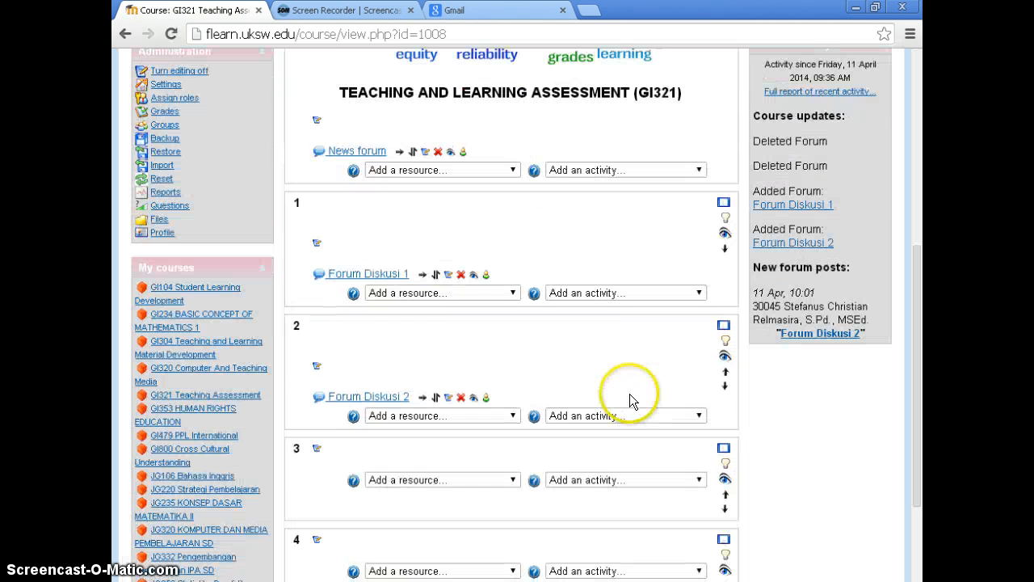
middle_click(367, 275)
click(338, 12)
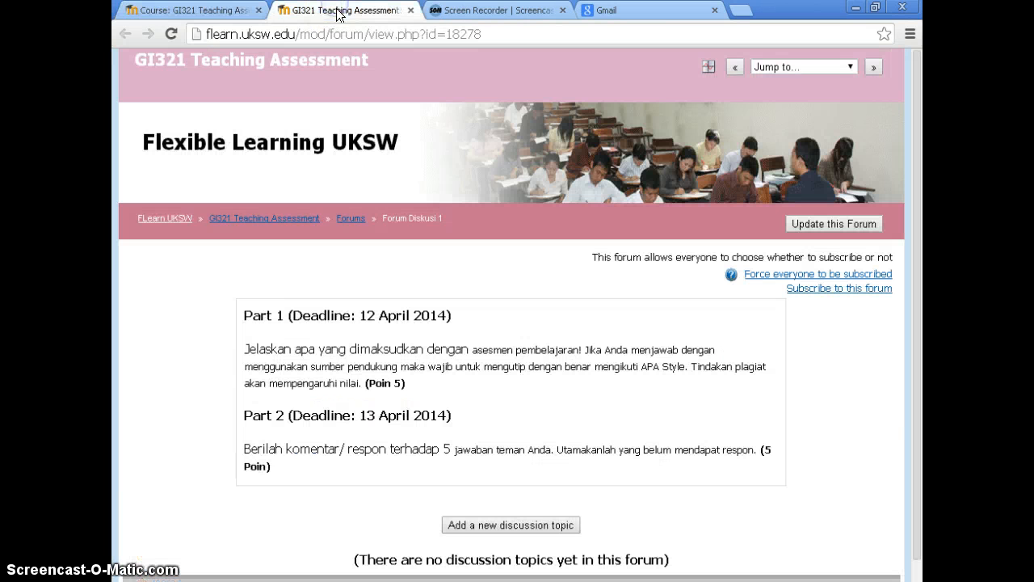
scroll(425, 268, down, 1)
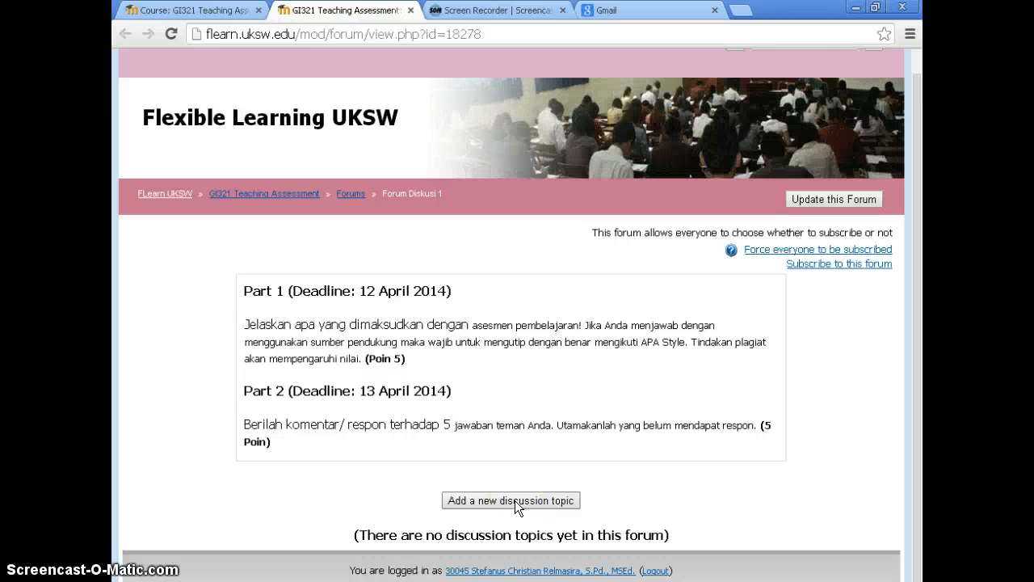
click(419, 359)
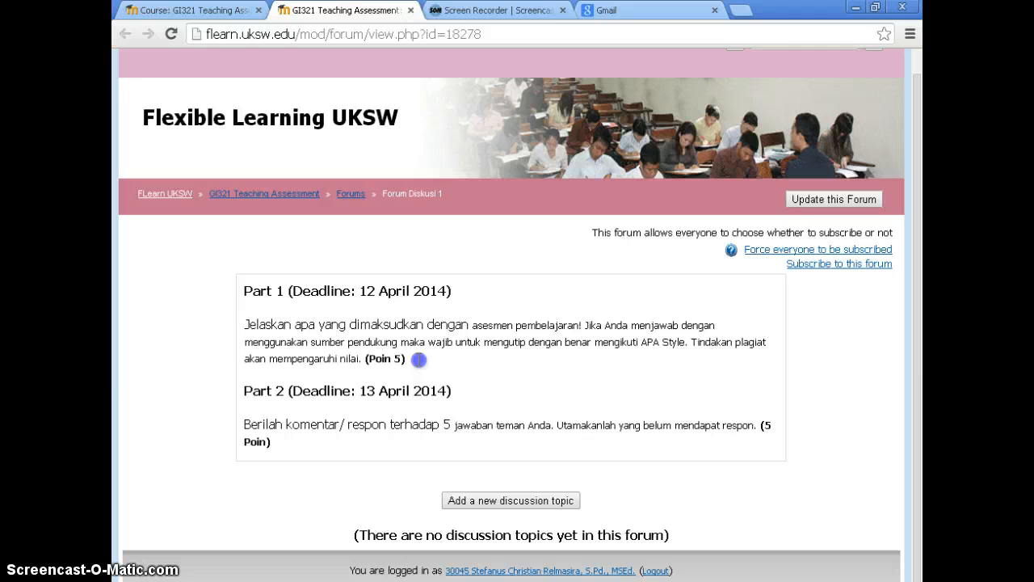
drag(419, 360, 328, 324)
click(468, 377)
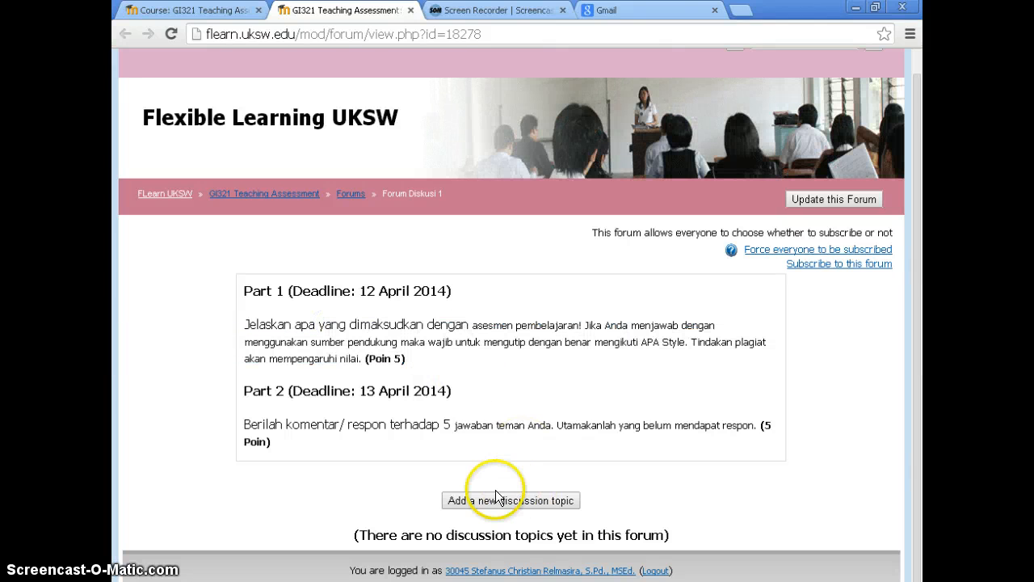
Post a new discussion topic in Forum Diskusi 1 with subject "Respon 1" and message "Jawaban 1", and return to the forum
click(504, 500)
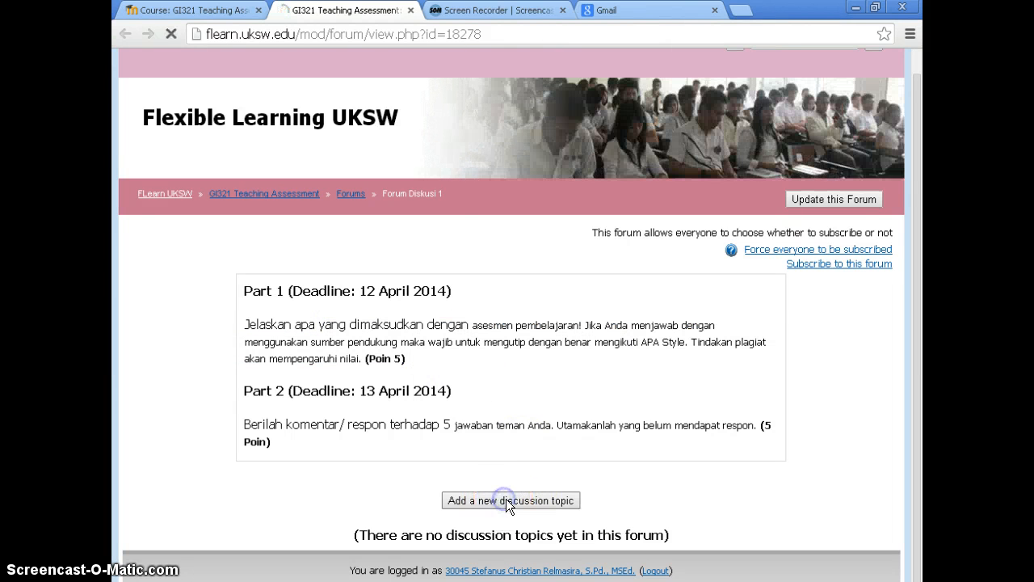
scroll(506, 430, down, 3)
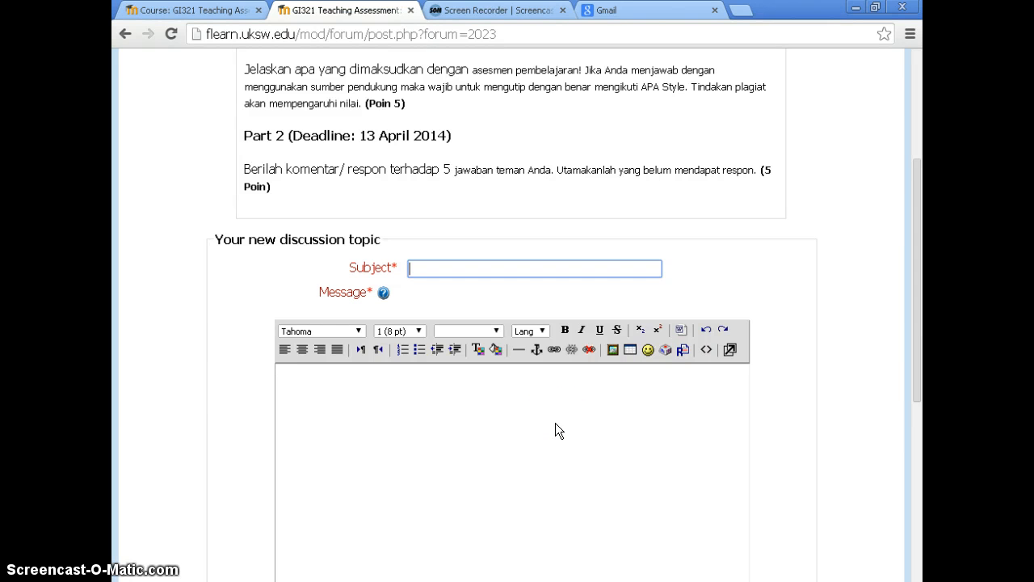
text(Respon 1)
click(526, 376)
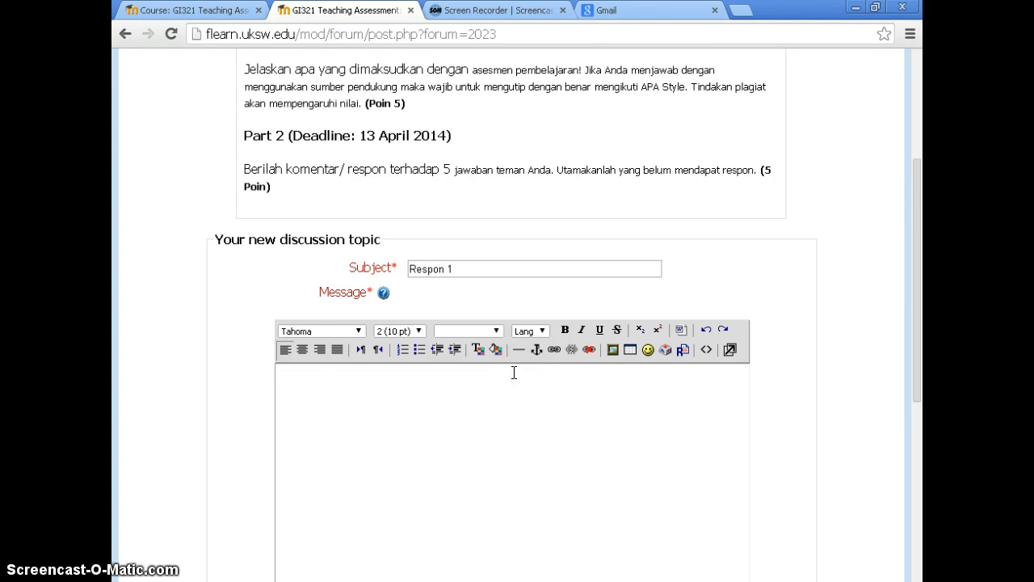
text(Jawaban 1)
scroll(517, 404, down, 5)
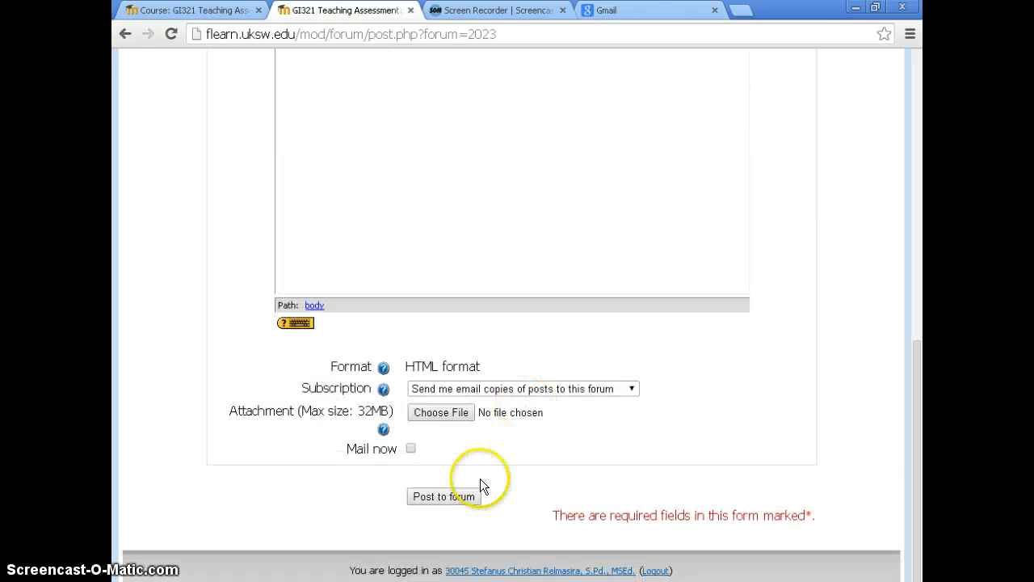
click(443, 497)
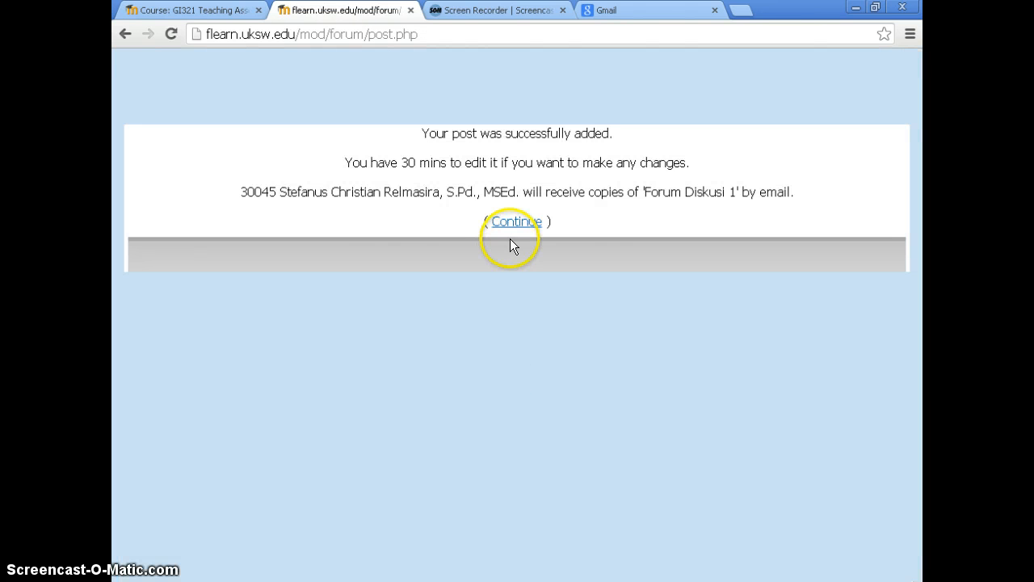
click(512, 225)
Open the Respon 1 discussion in Forum Diskusi 1 and examine the posted message text
scroll(512, 363, down, 1)
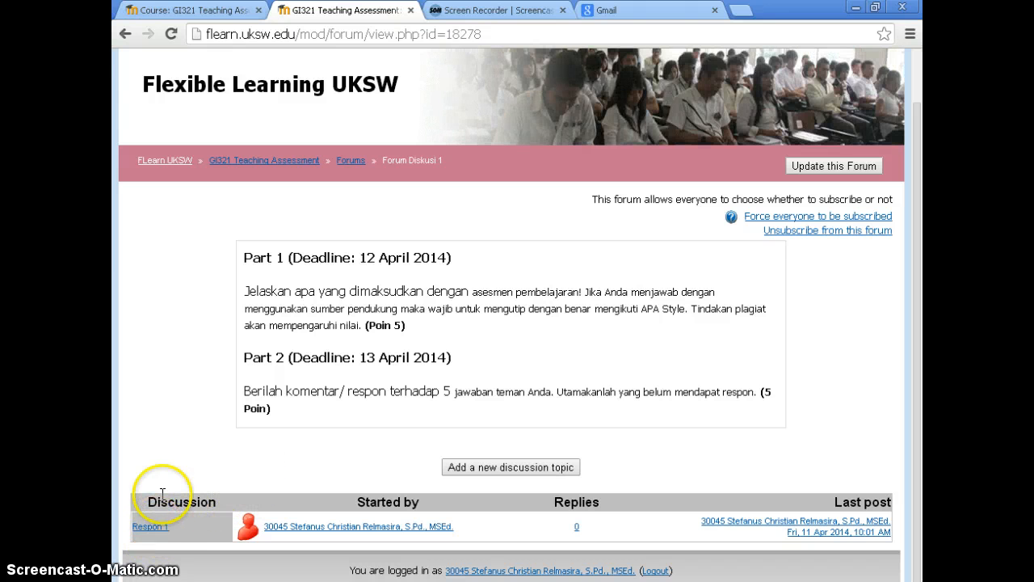
click(155, 531)
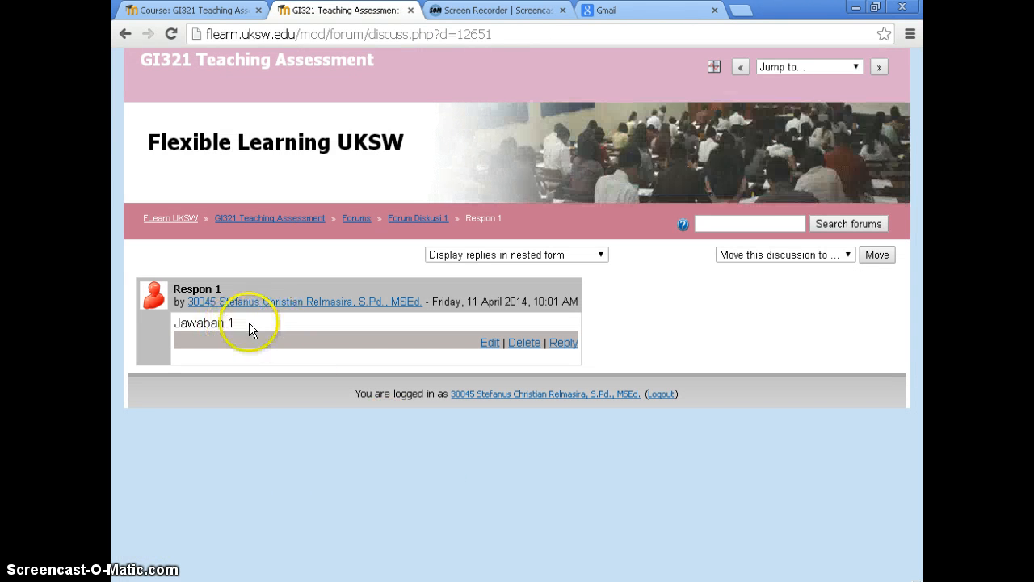
drag(249, 322, 174, 322)
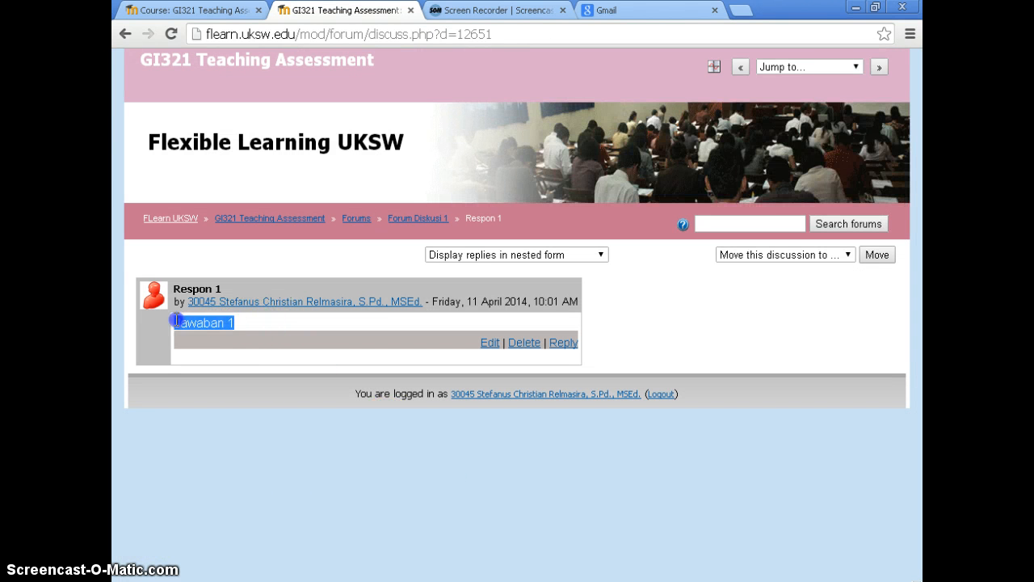
Reply to the Respon 1 post with the message "Komentar terhadap respon 1", post it to the forum and return to the discussion
click(310, 334)
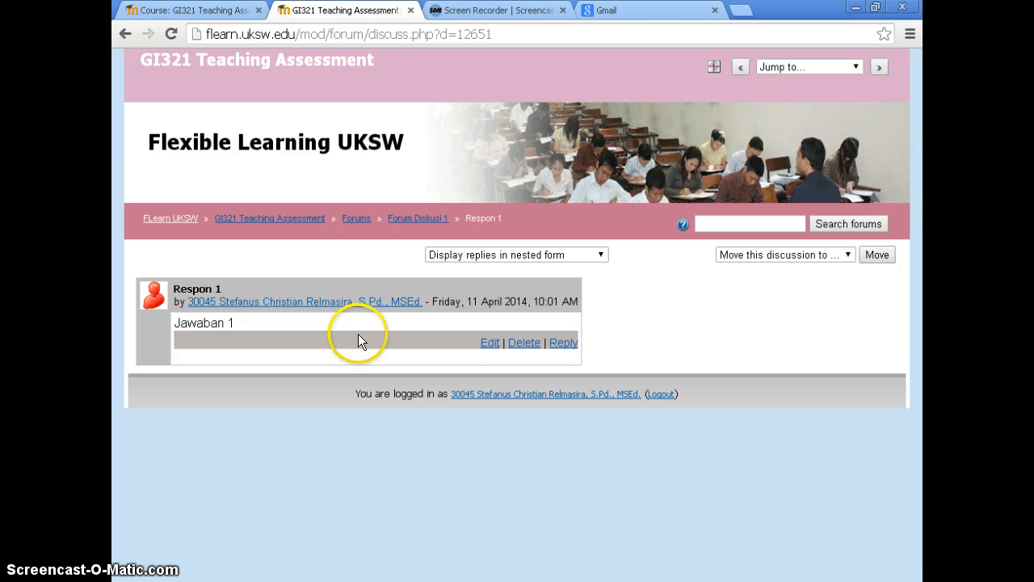
click(563, 343)
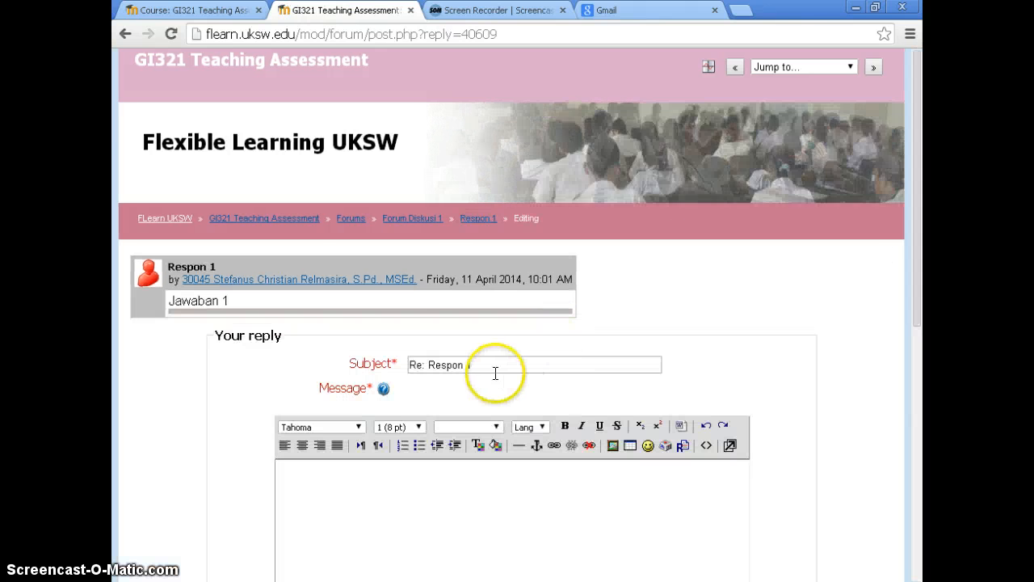
scroll(487, 411, down, 2)
click(436, 353)
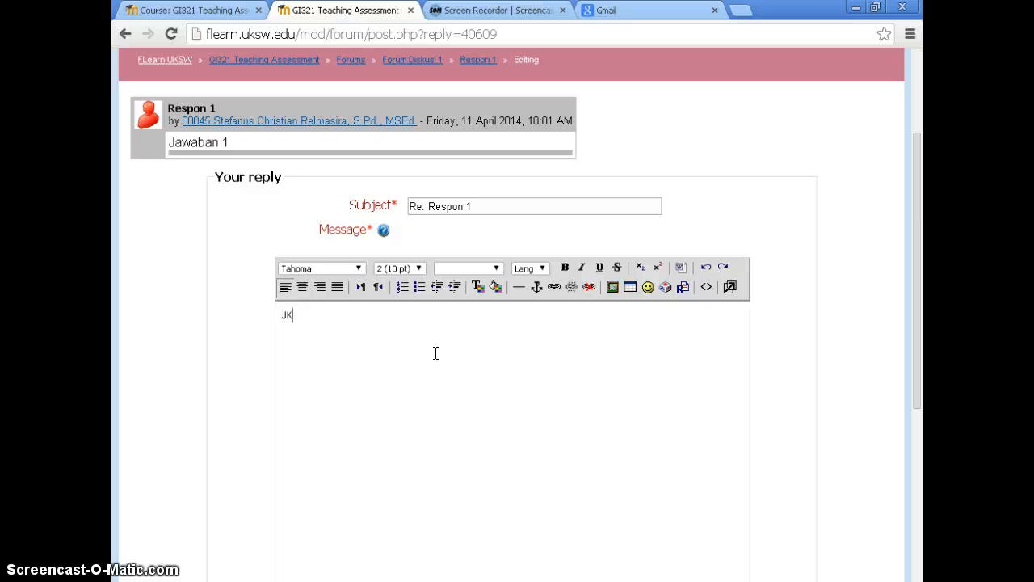
text(Komentar terhadap respon 1)
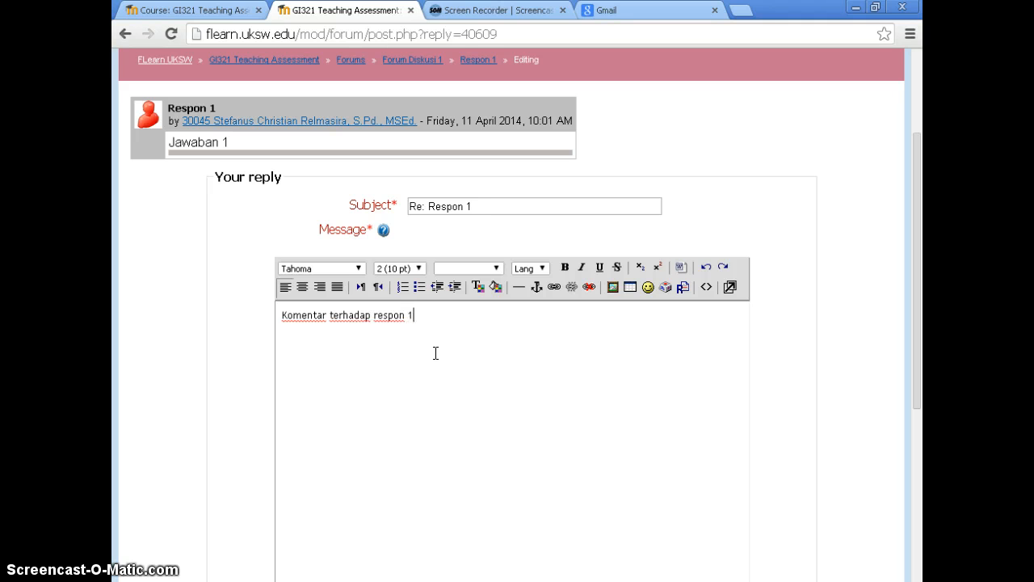
scroll(436, 353, down, 5)
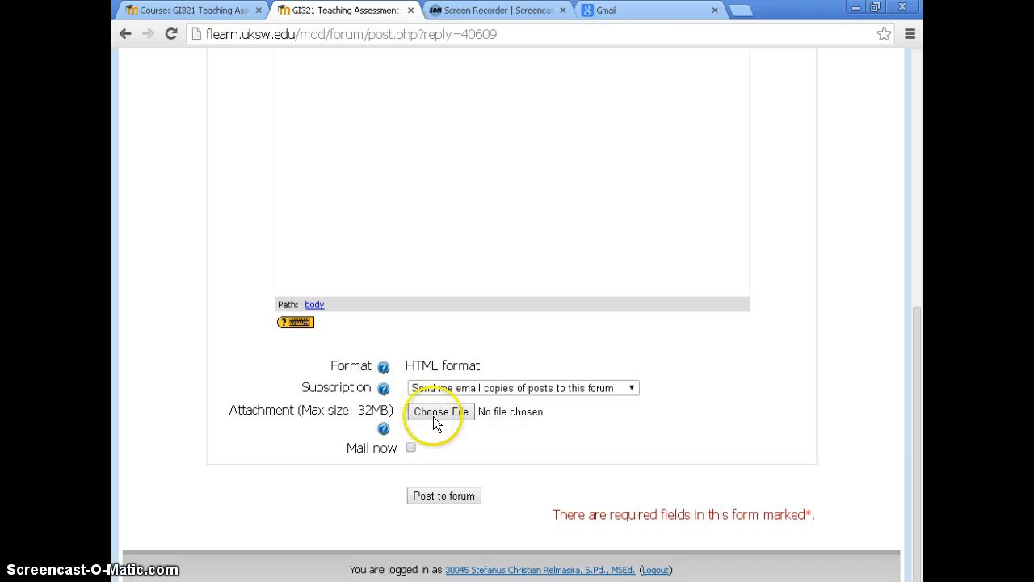
click(448, 495)
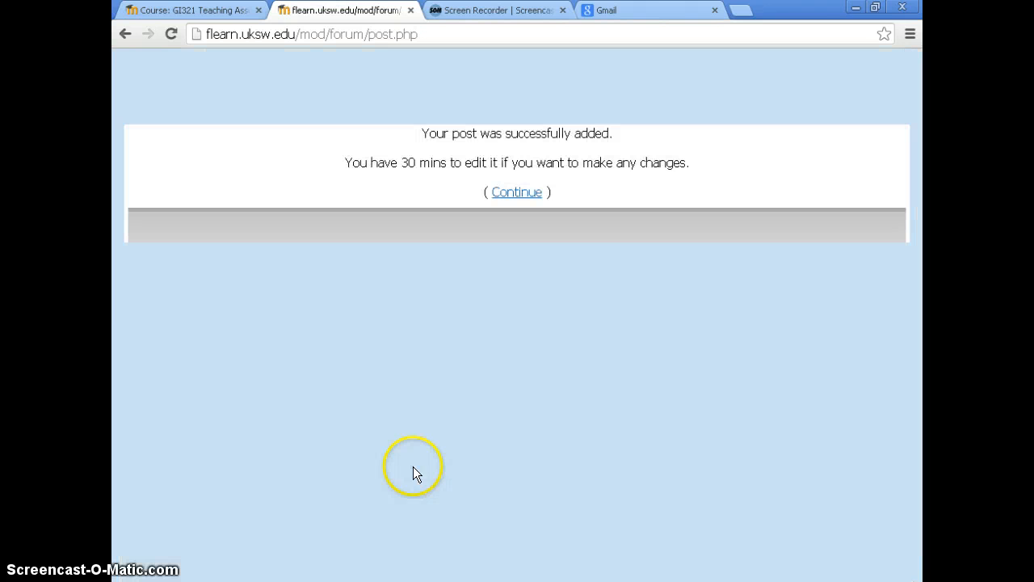
click(521, 193)
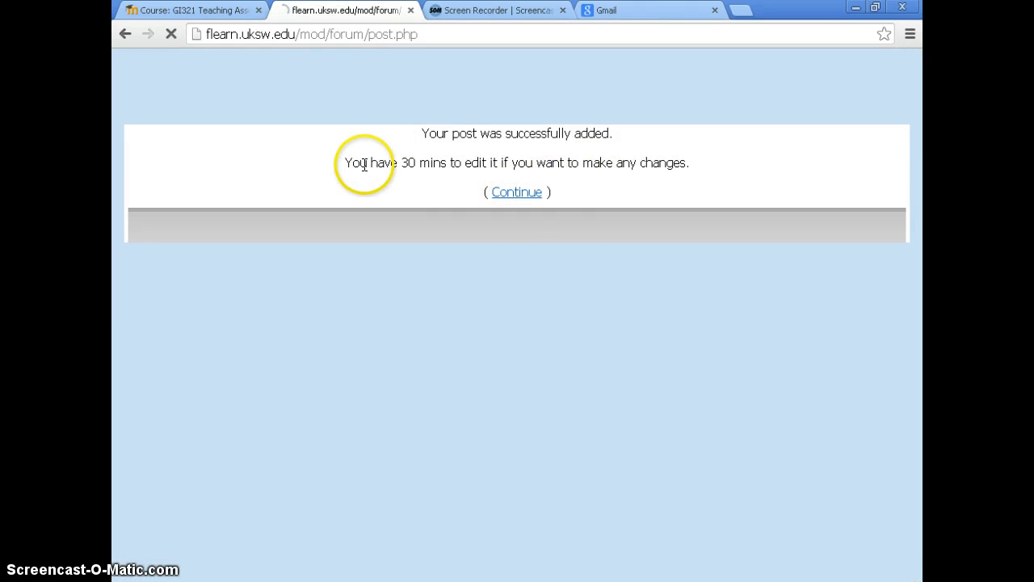
drag(353, 162, 406, 208)
click(450, 192)
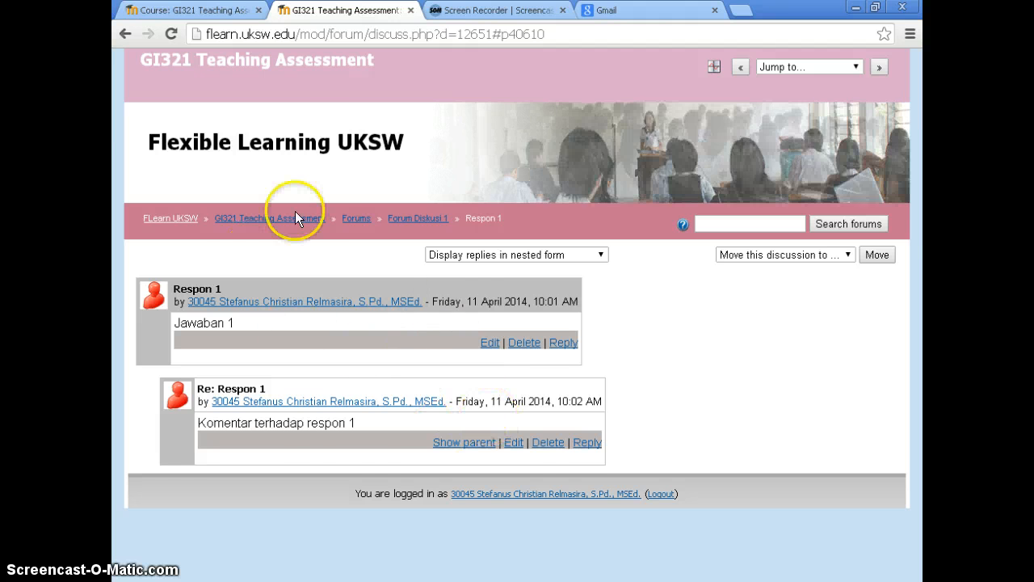
Go back to the GI321 course page and open Forum Diskusi 2 from topic 2
click(213, 6)
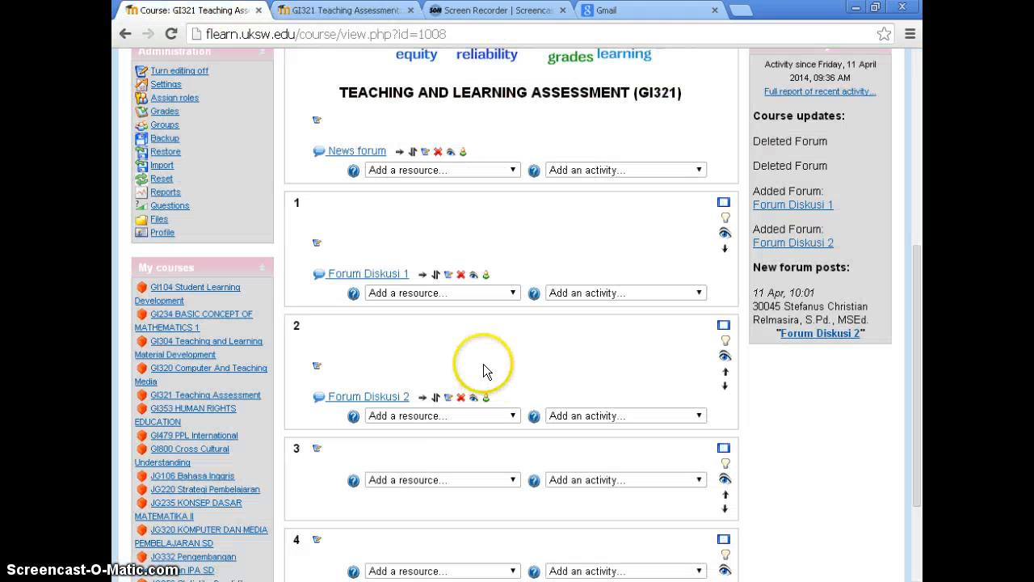
scroll(488, 364, down, 1)
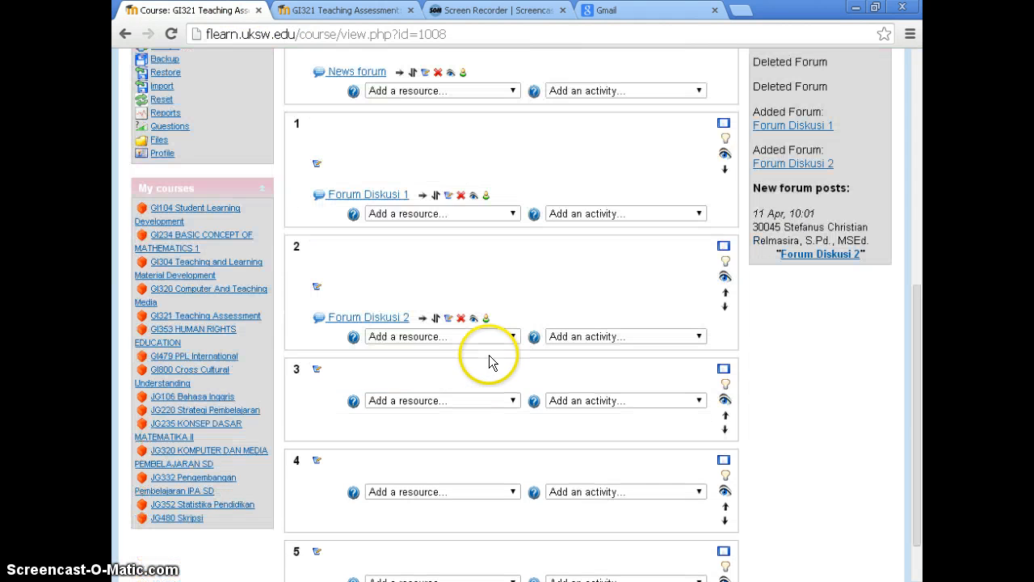
click(379, 320)
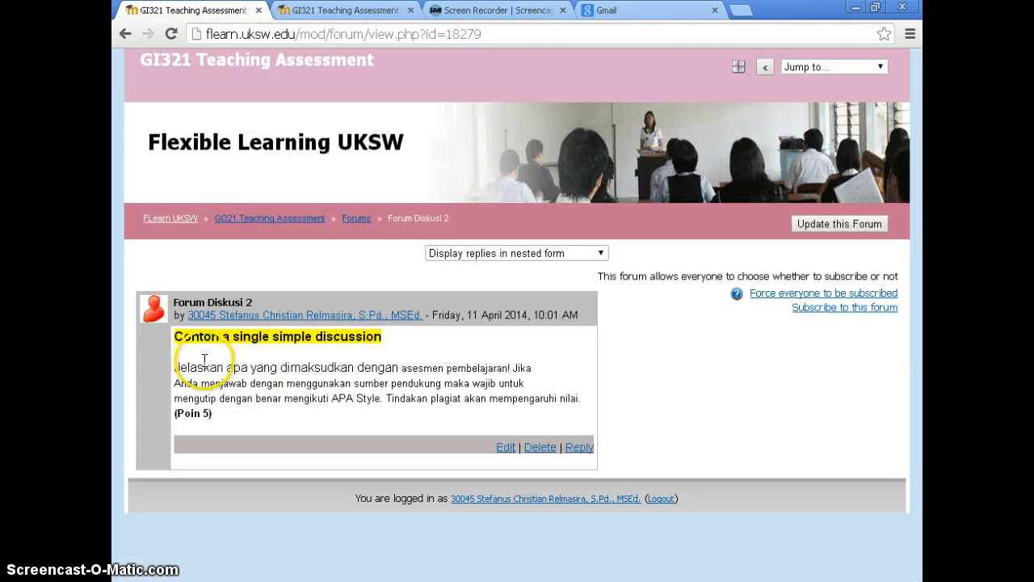
Start a reply to the Forum Diskusi 2 post and enter the message "Respon jawaban 1"
click(582, 450)
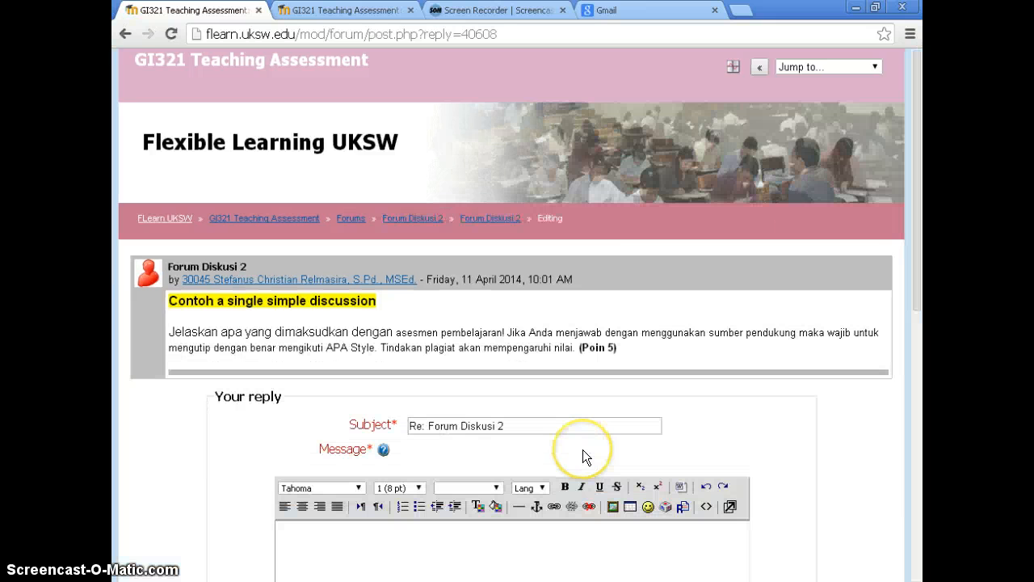
scroll(574, 449, down, 3)
scroll(553, 441, down, 2)
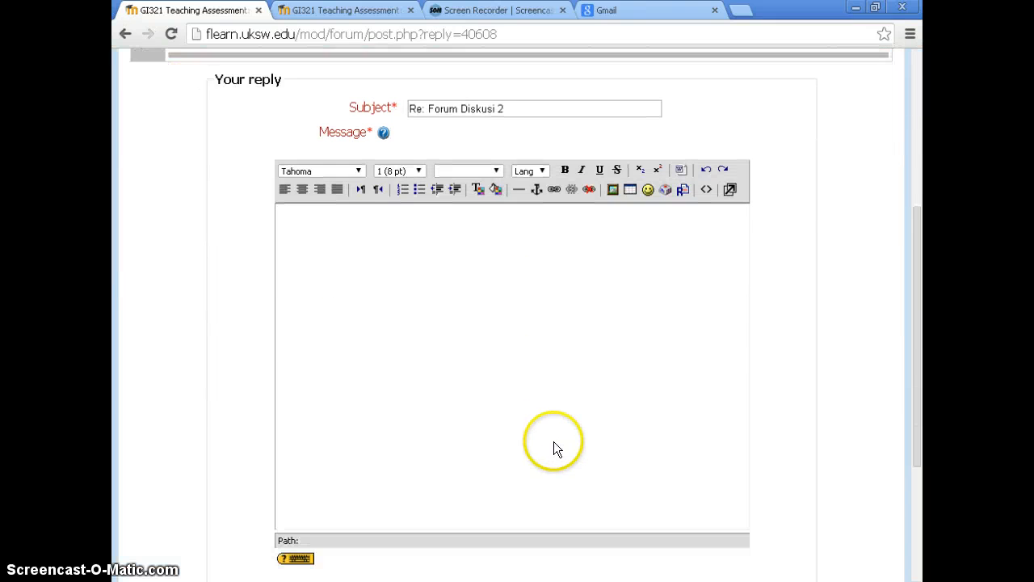
click(401, 248)
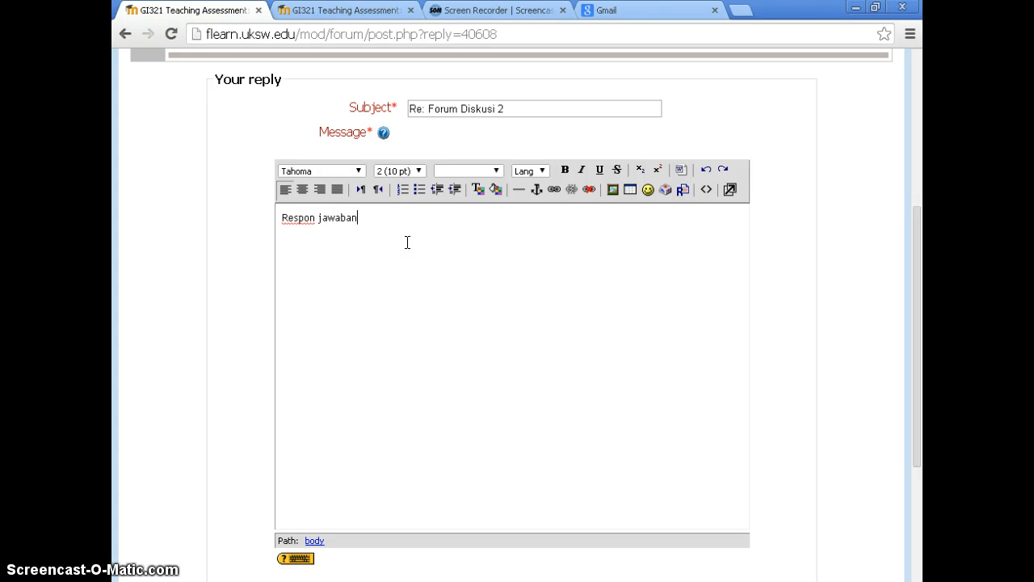
text(Respon jawaban)
scroll(566, 342, down, 3)
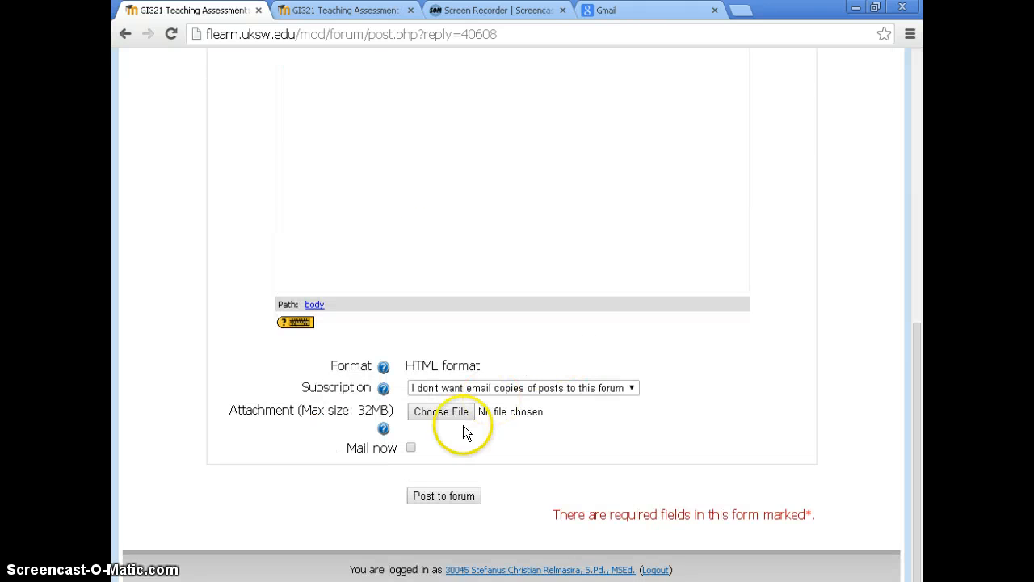
Shorten the reply message to "jawaban 1", post it to the forum and return to Forum Diskusi 2
scroll(477, 420, up, 3)
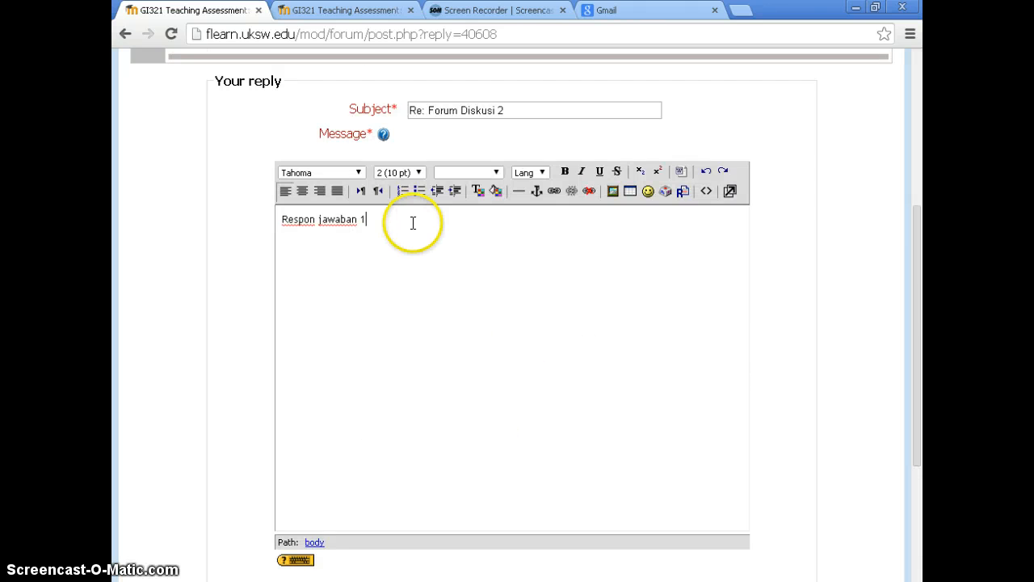
key(BackSpace)
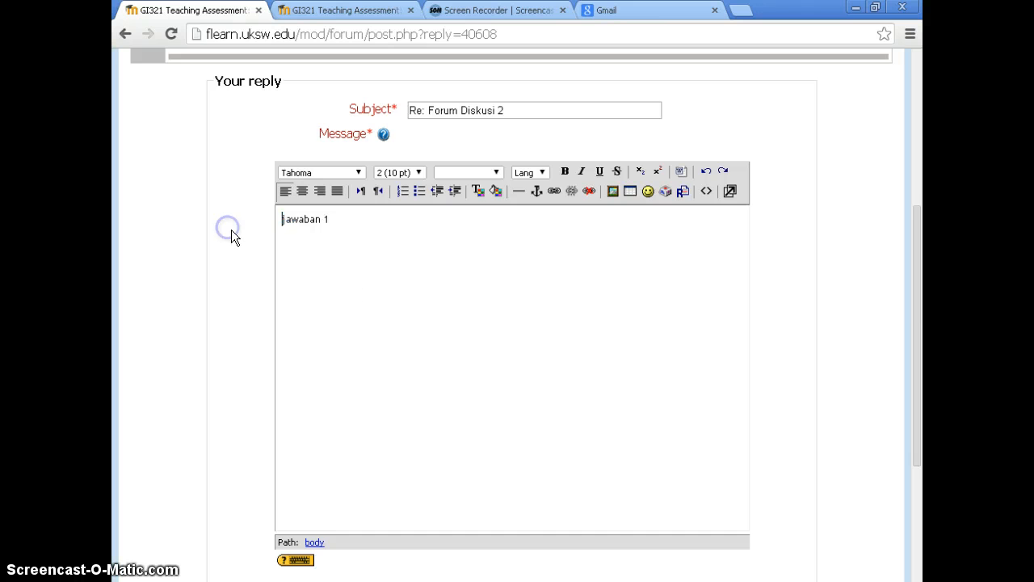
scroll(568, 363, down, 3)
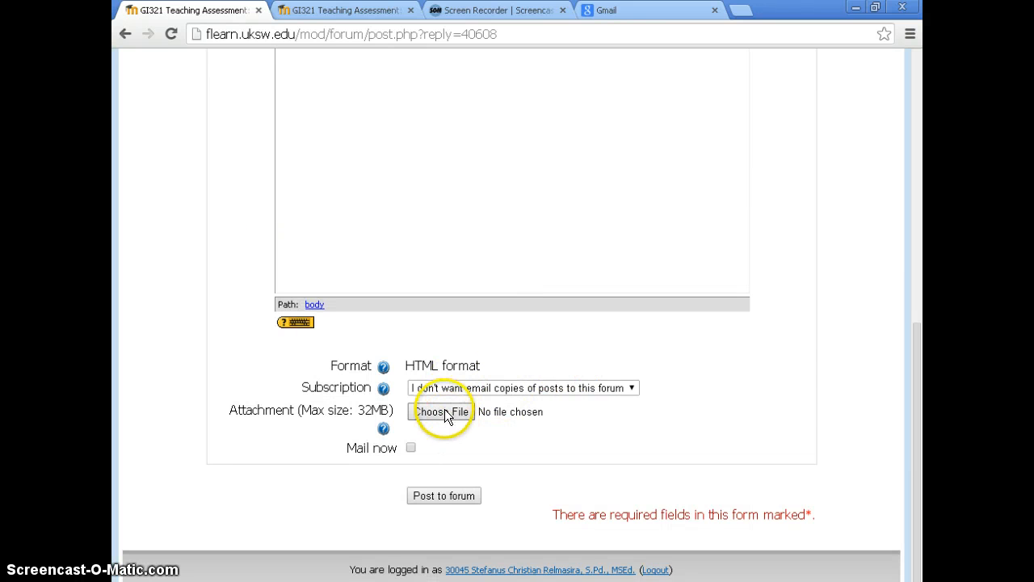
click(448, 498)
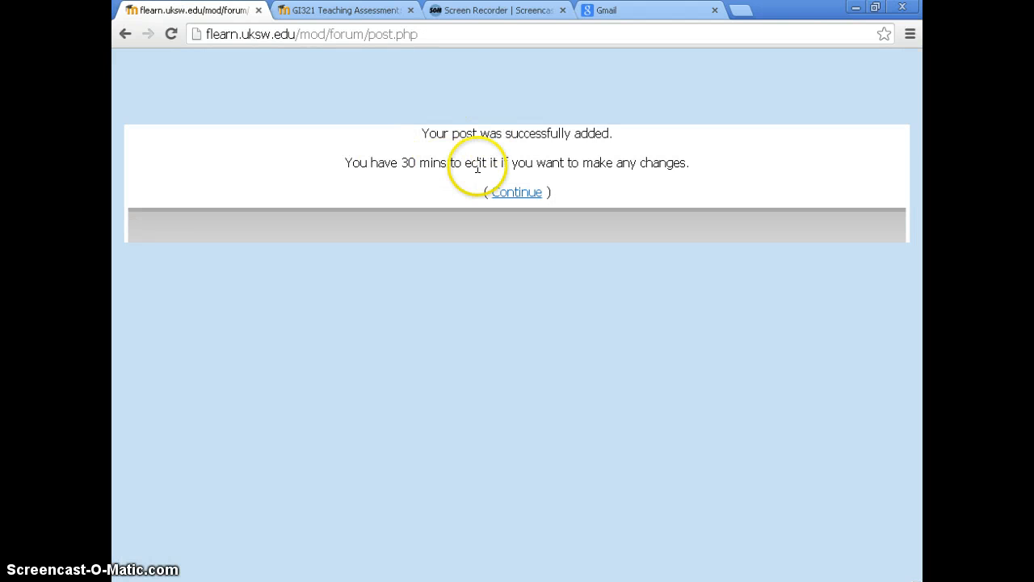
click(540, 191)
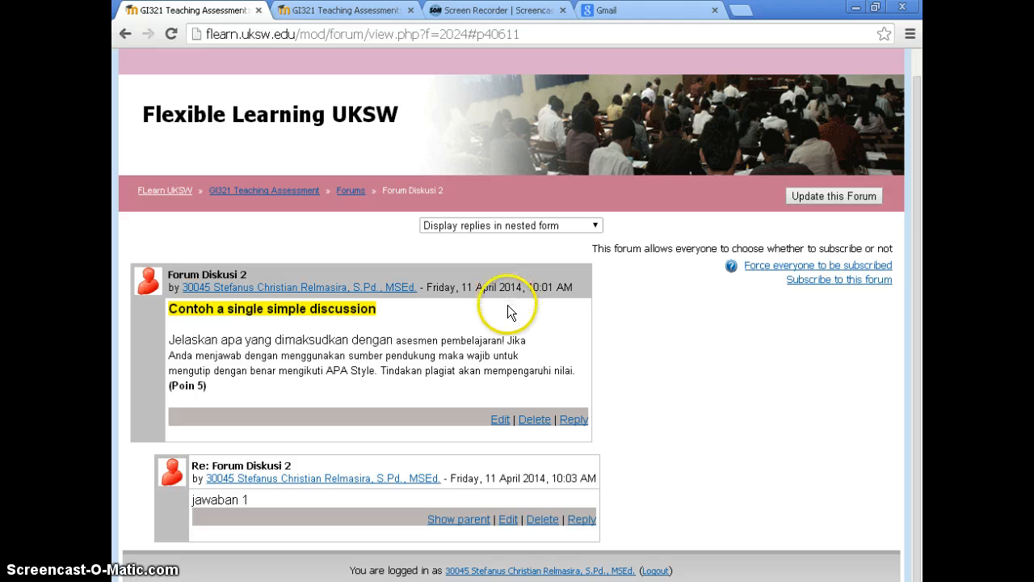